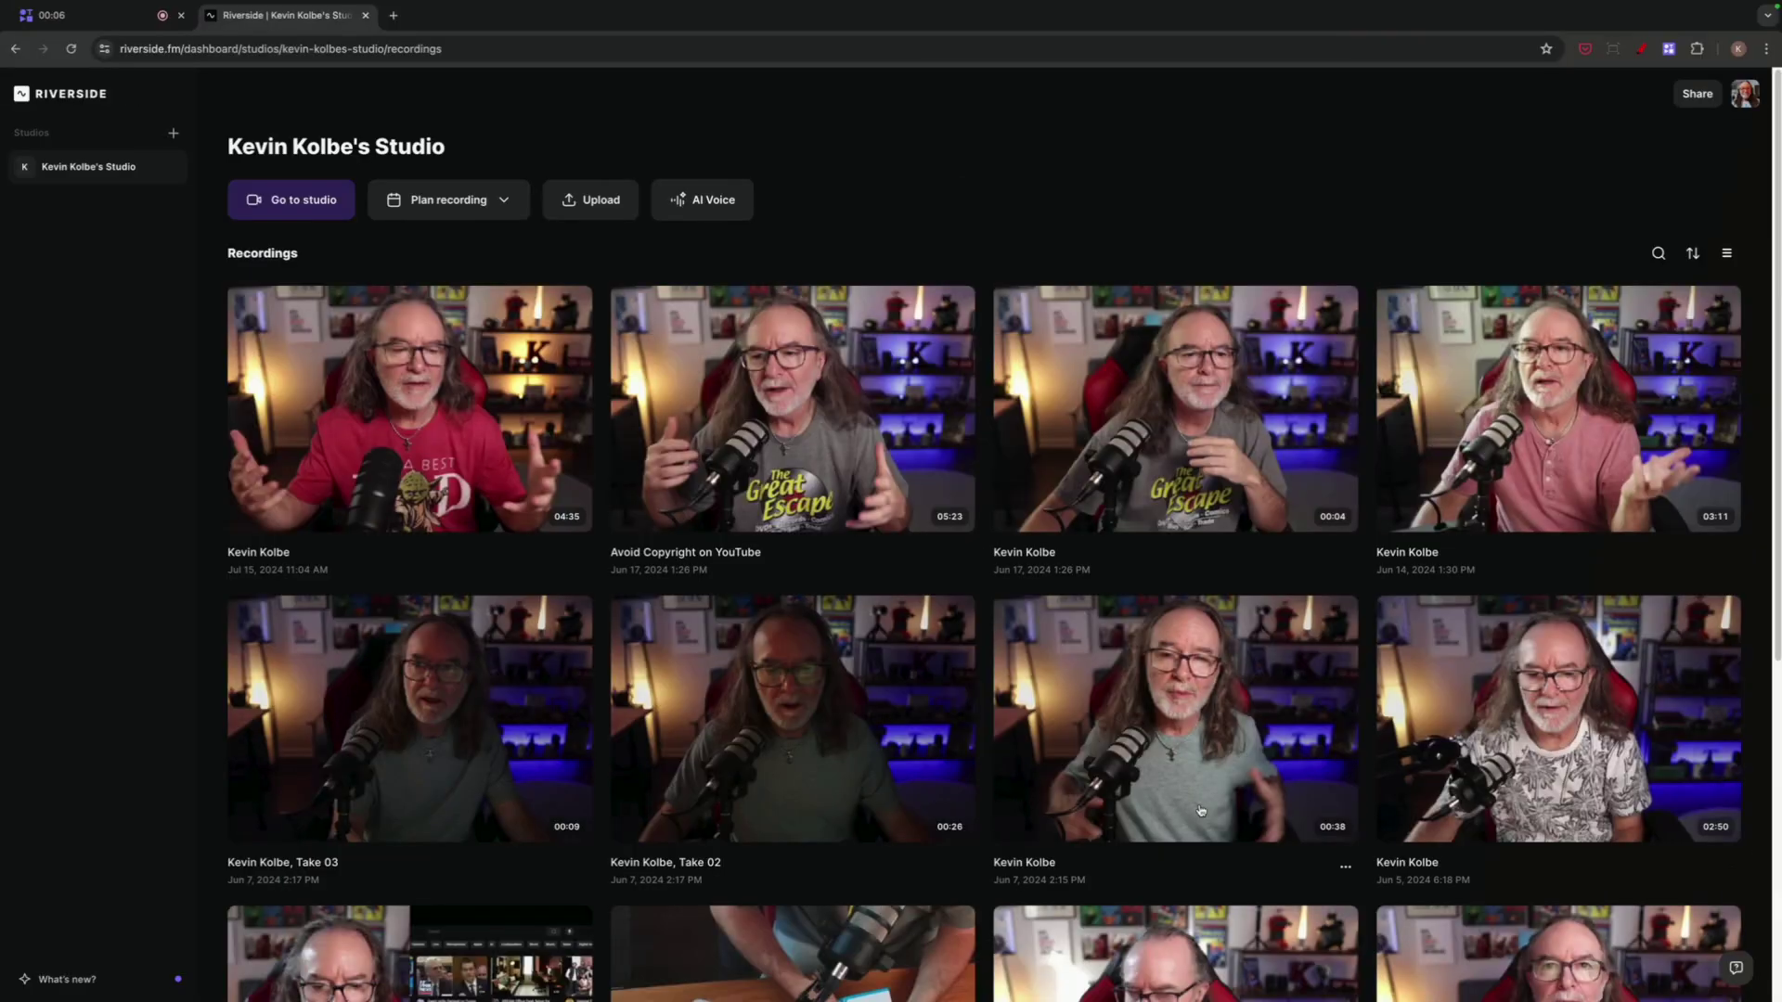
# - Open the Avoid Copyright on YouTube recording and scroll its AI show notes down to Saved edits
pyautogui.click(889, 437)
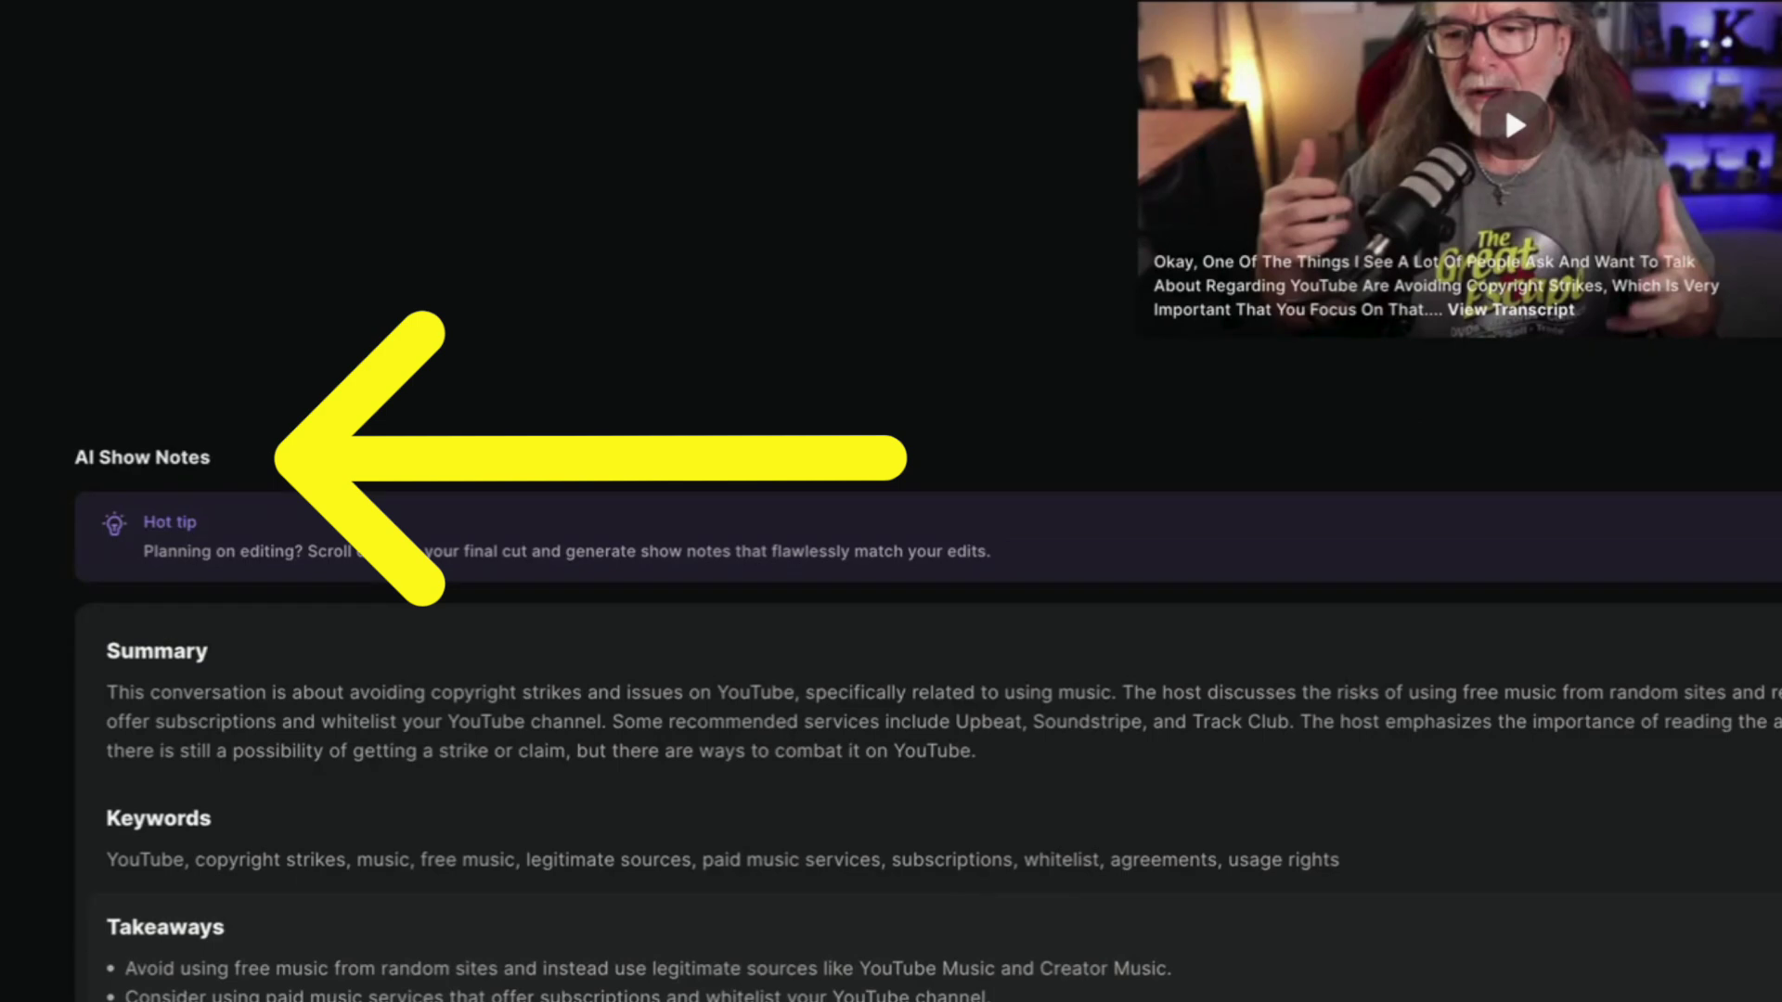
pyautogui.scroll(-2, 1504, 100)
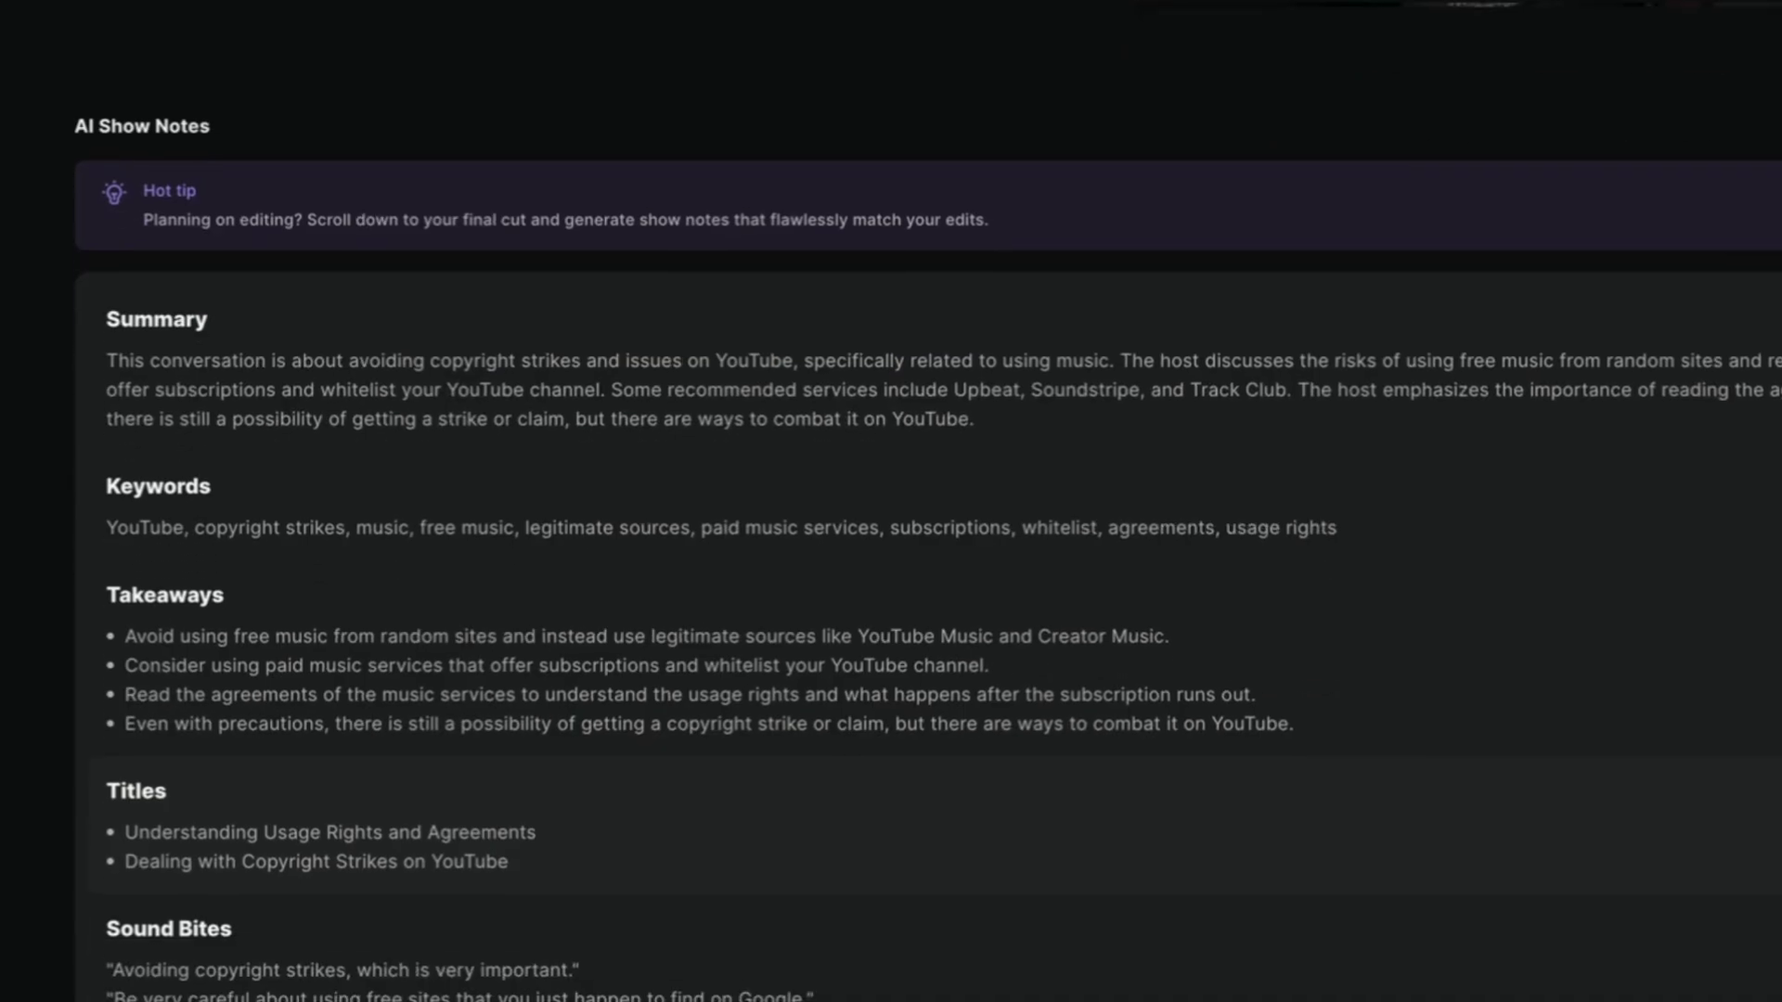
pyautogui.scroll(-1, 1348, 750)
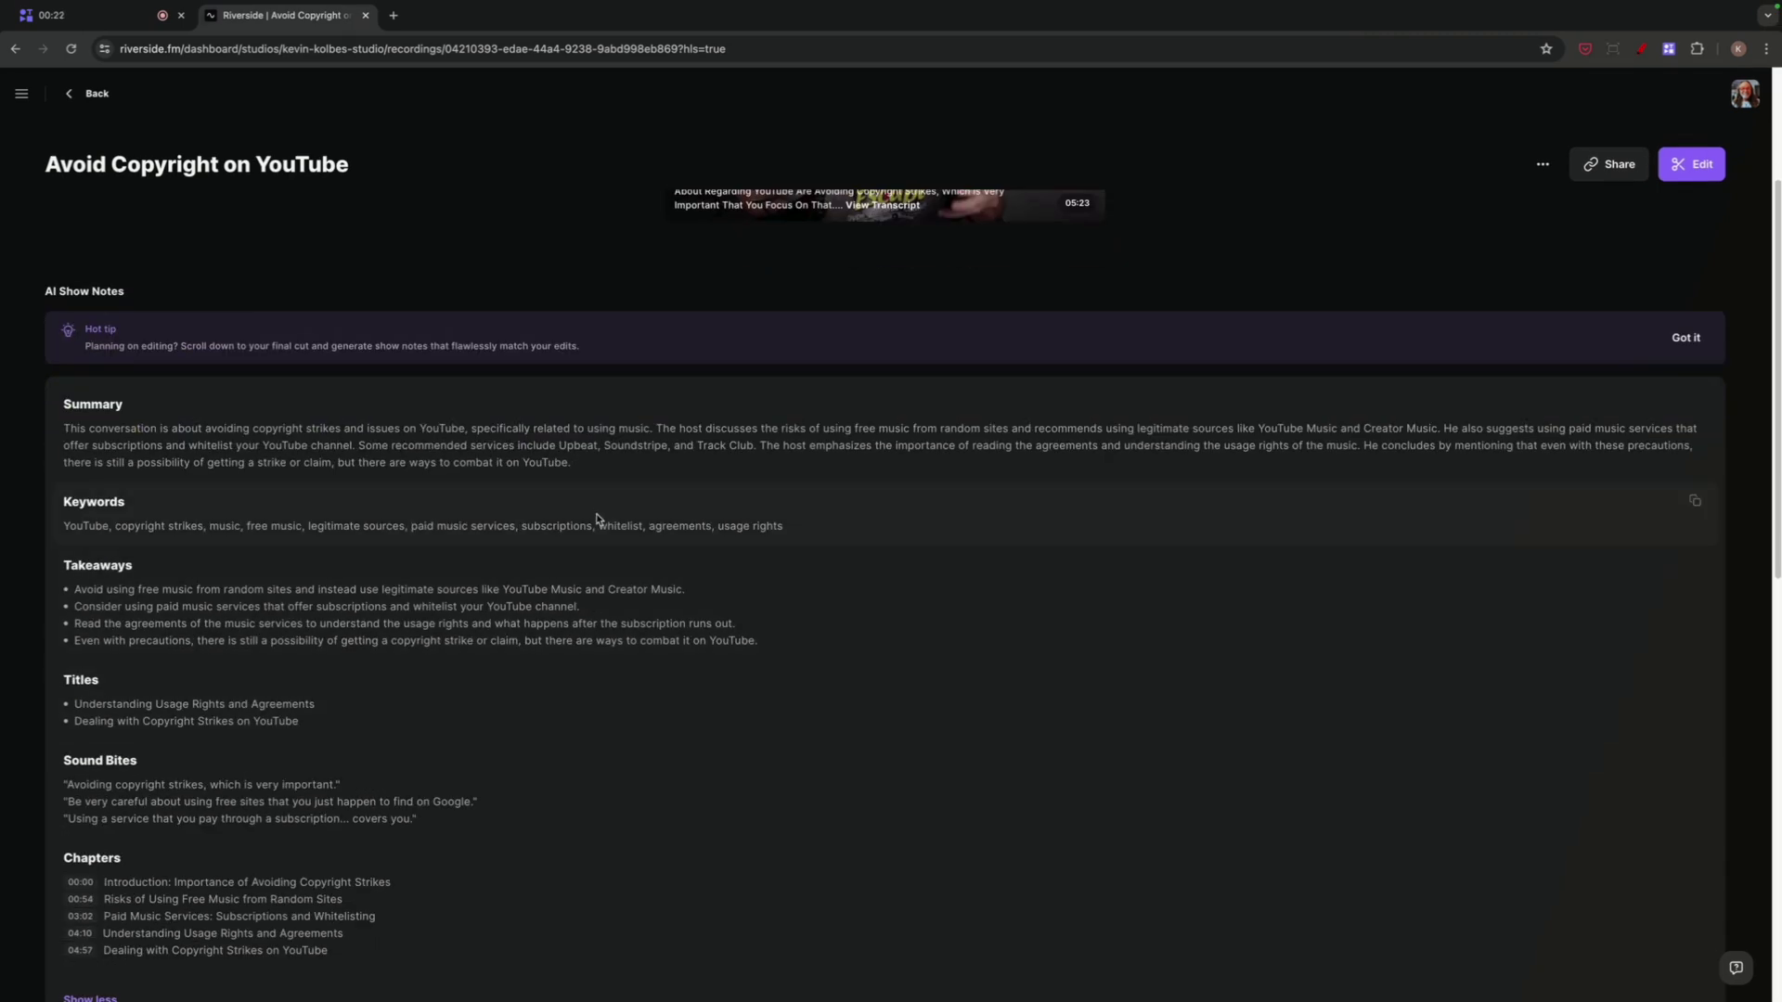
pyautogui.scroll(-1, 952, 645)
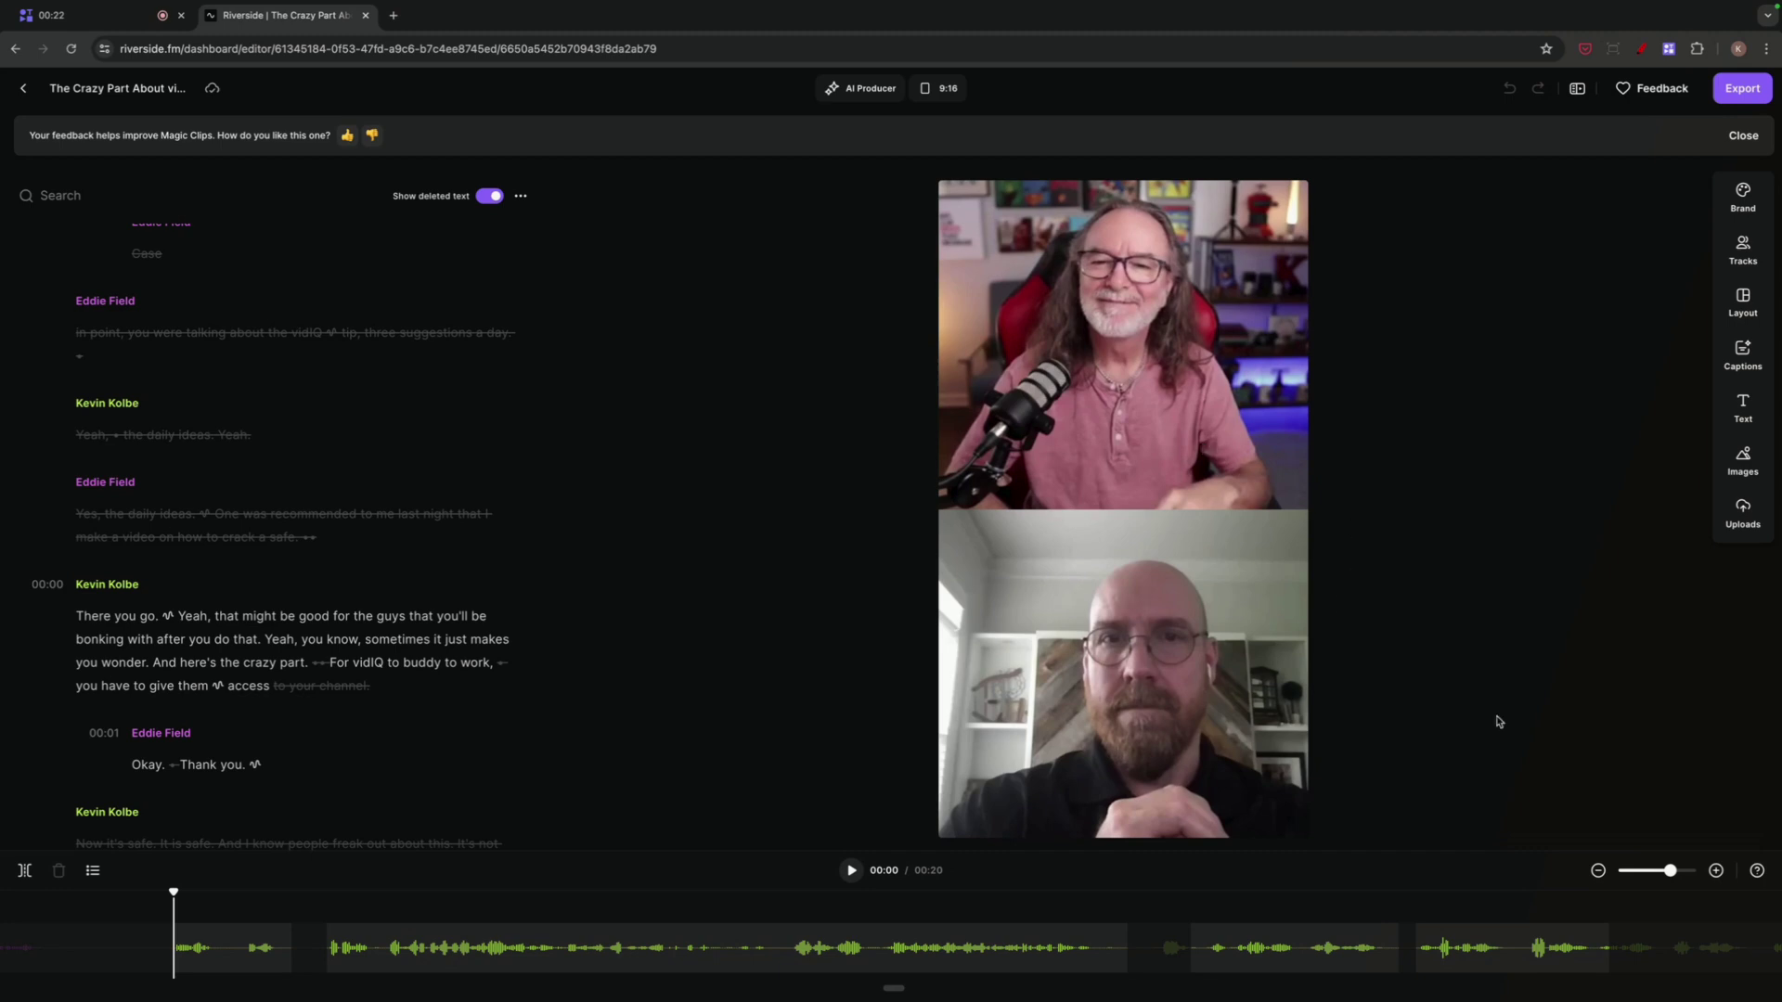
# - Play and then pause the 9:16 Magic Clip preview
pyautogui.click(848, 872)
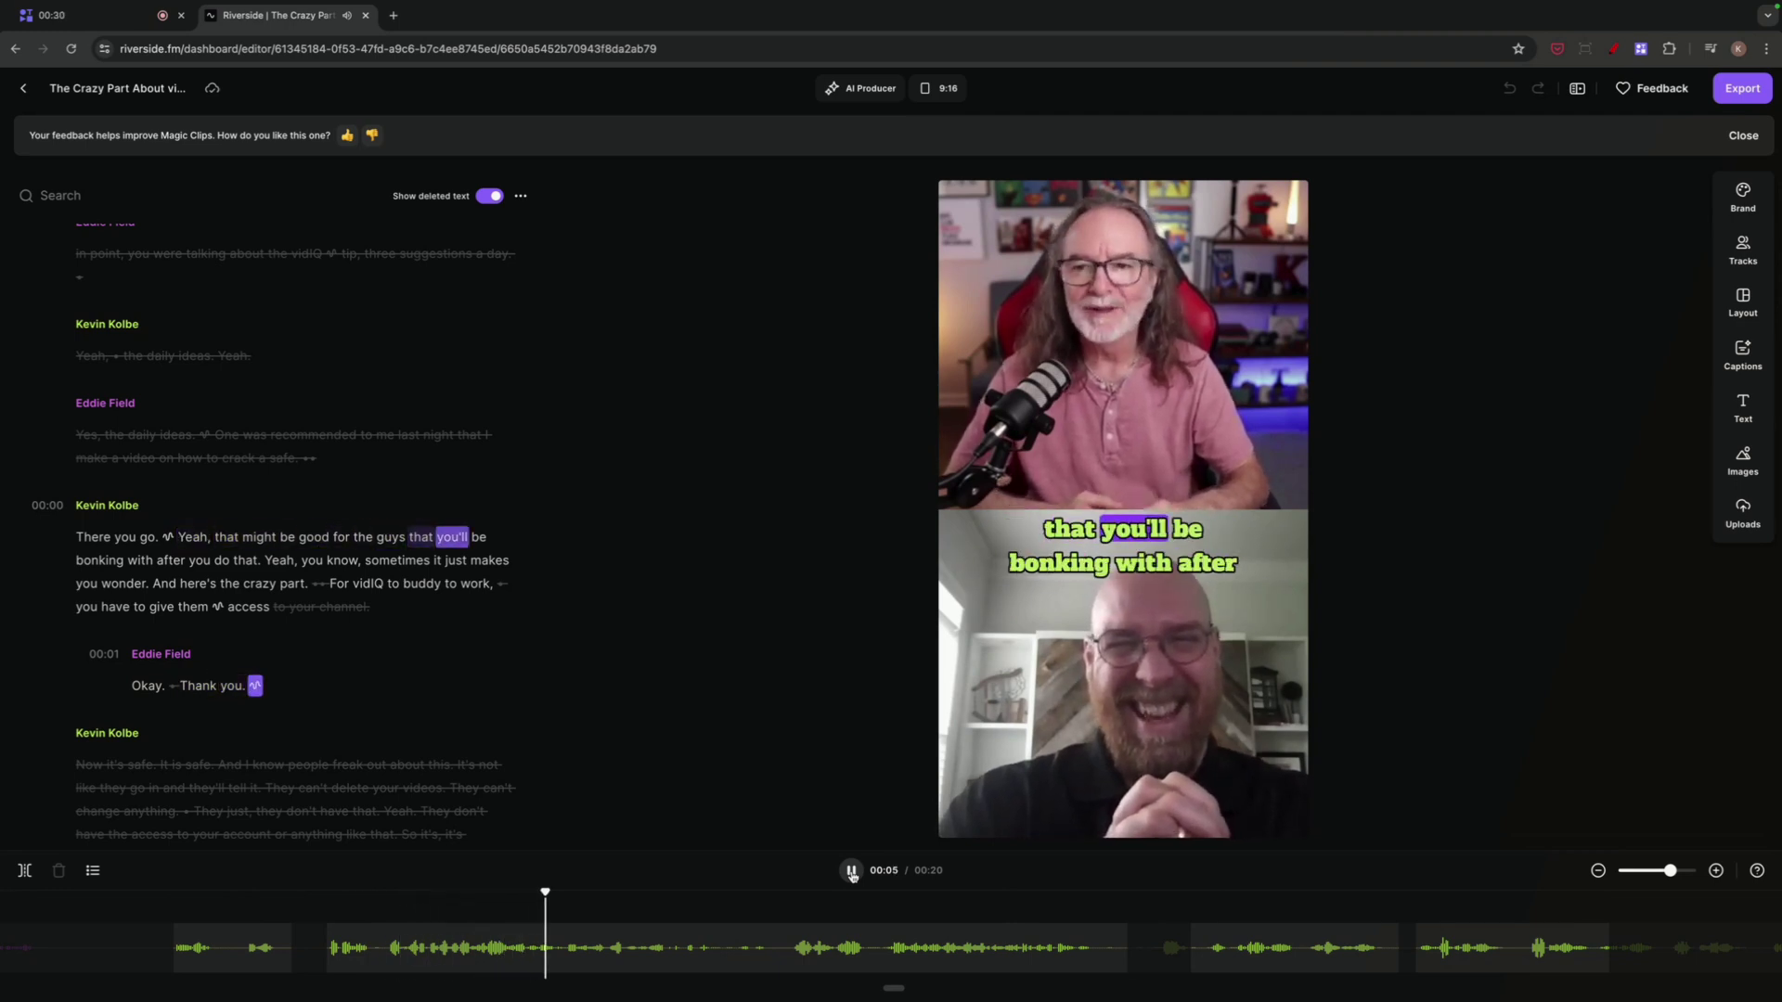
pyautogui.click(851, 871)
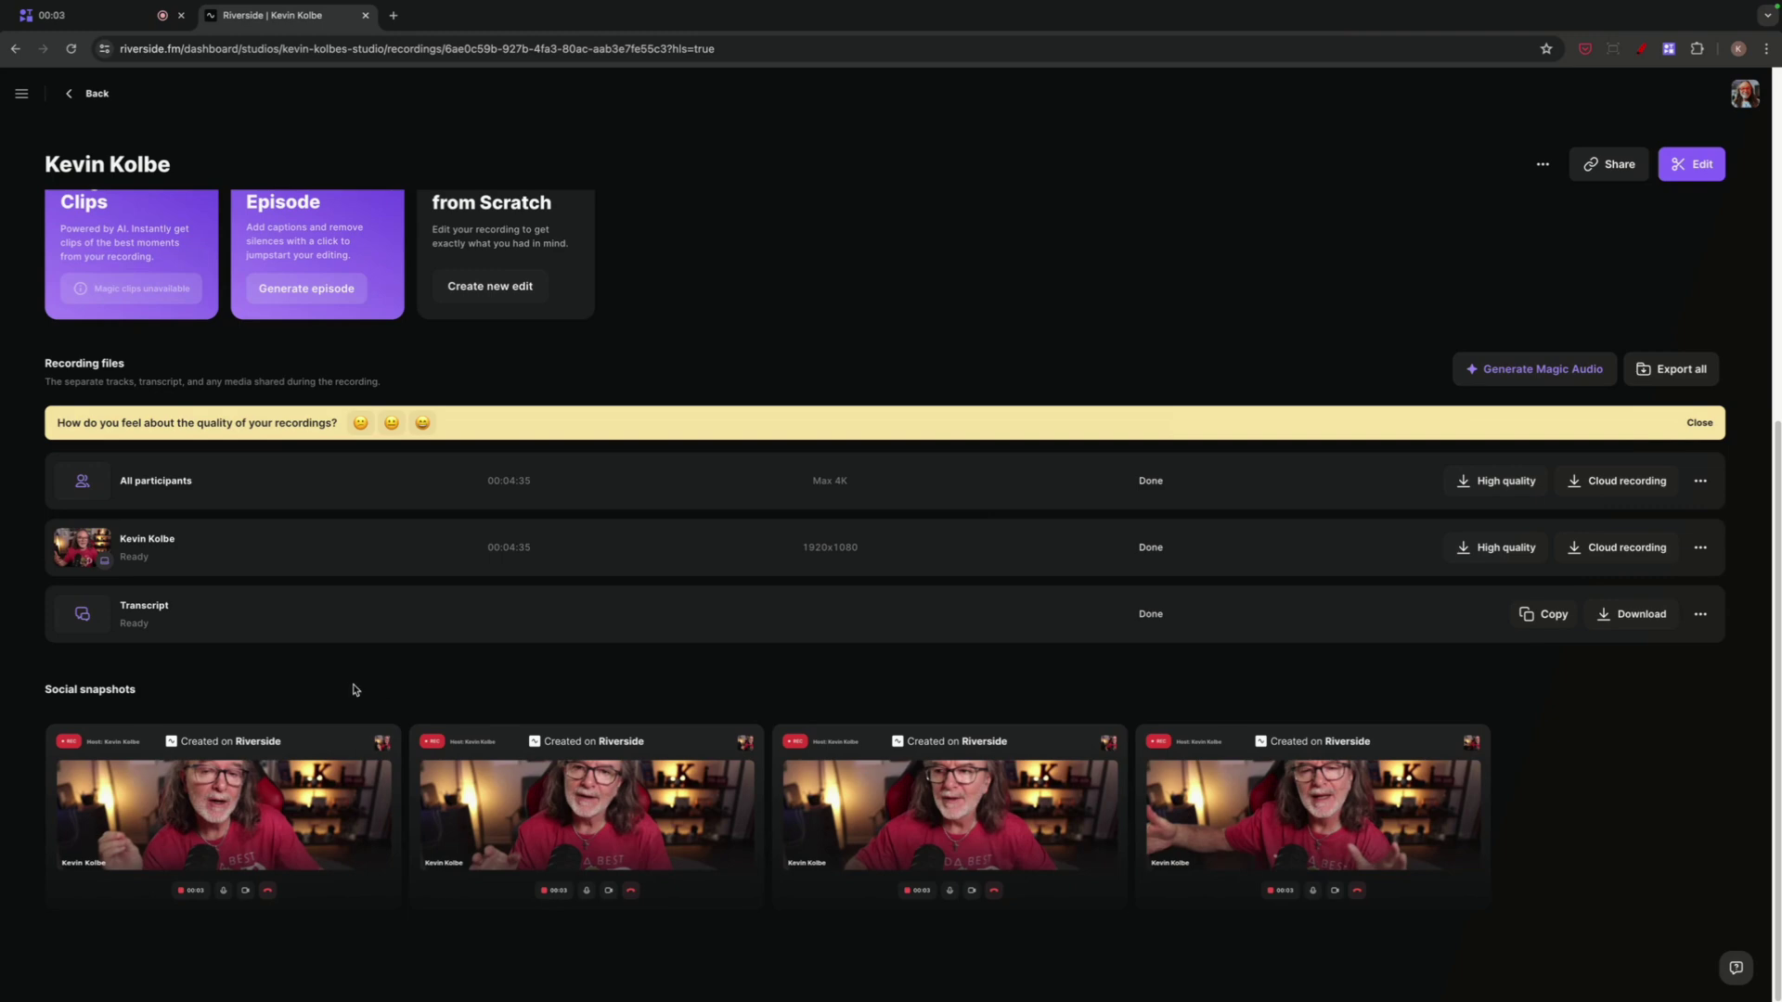
# - View the third social snapshot larger, then close the Pick a snapshot dialog
pyautogui.scroll(3, 799, 422)
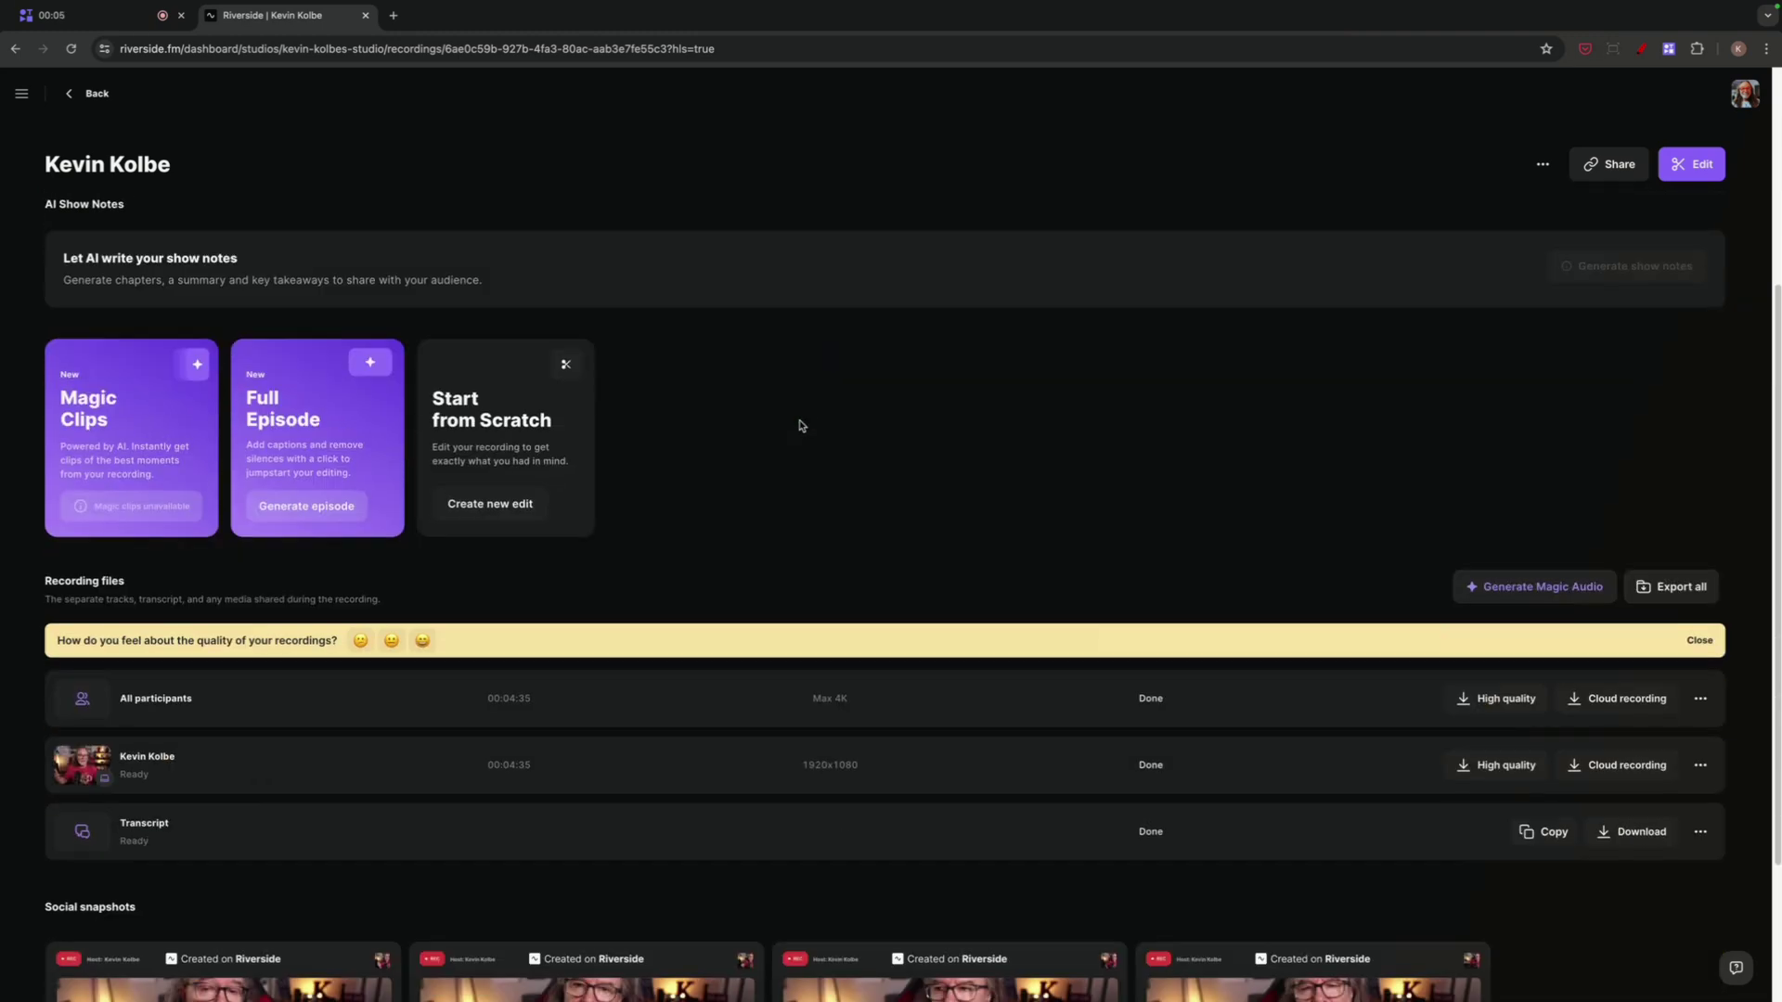
pyautogui.scroll(-3, 799, 422)
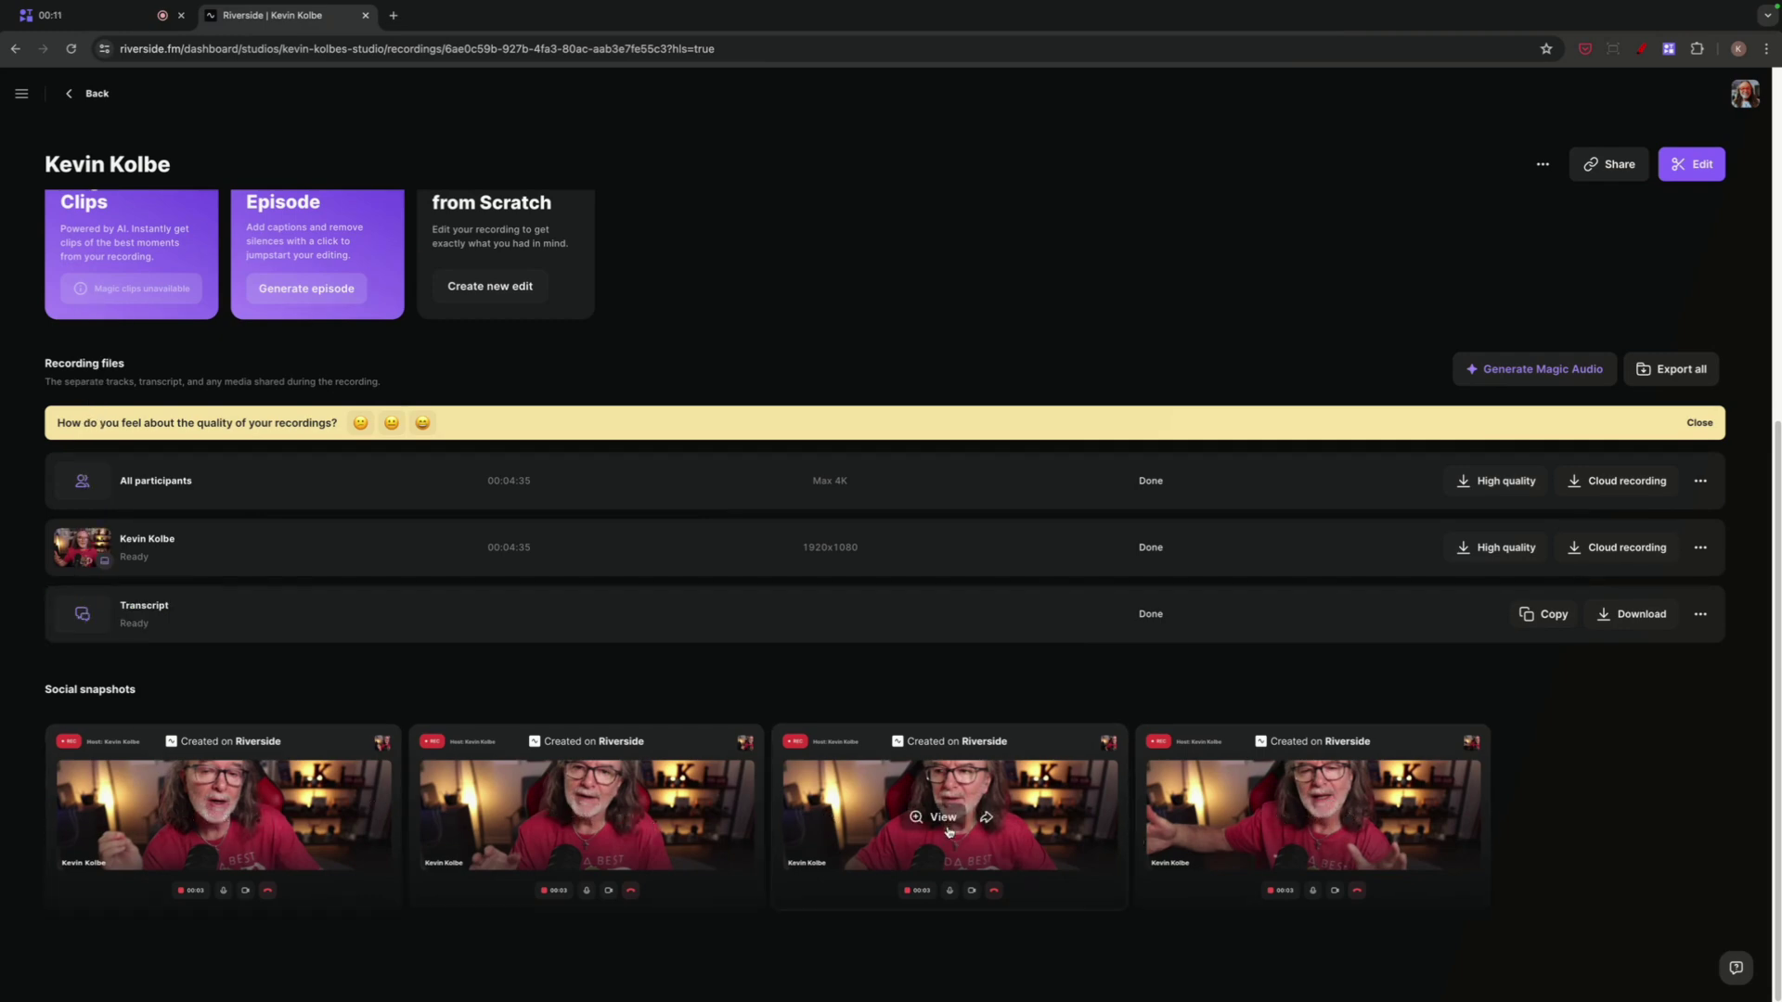
pyautogui.click(942, 816)
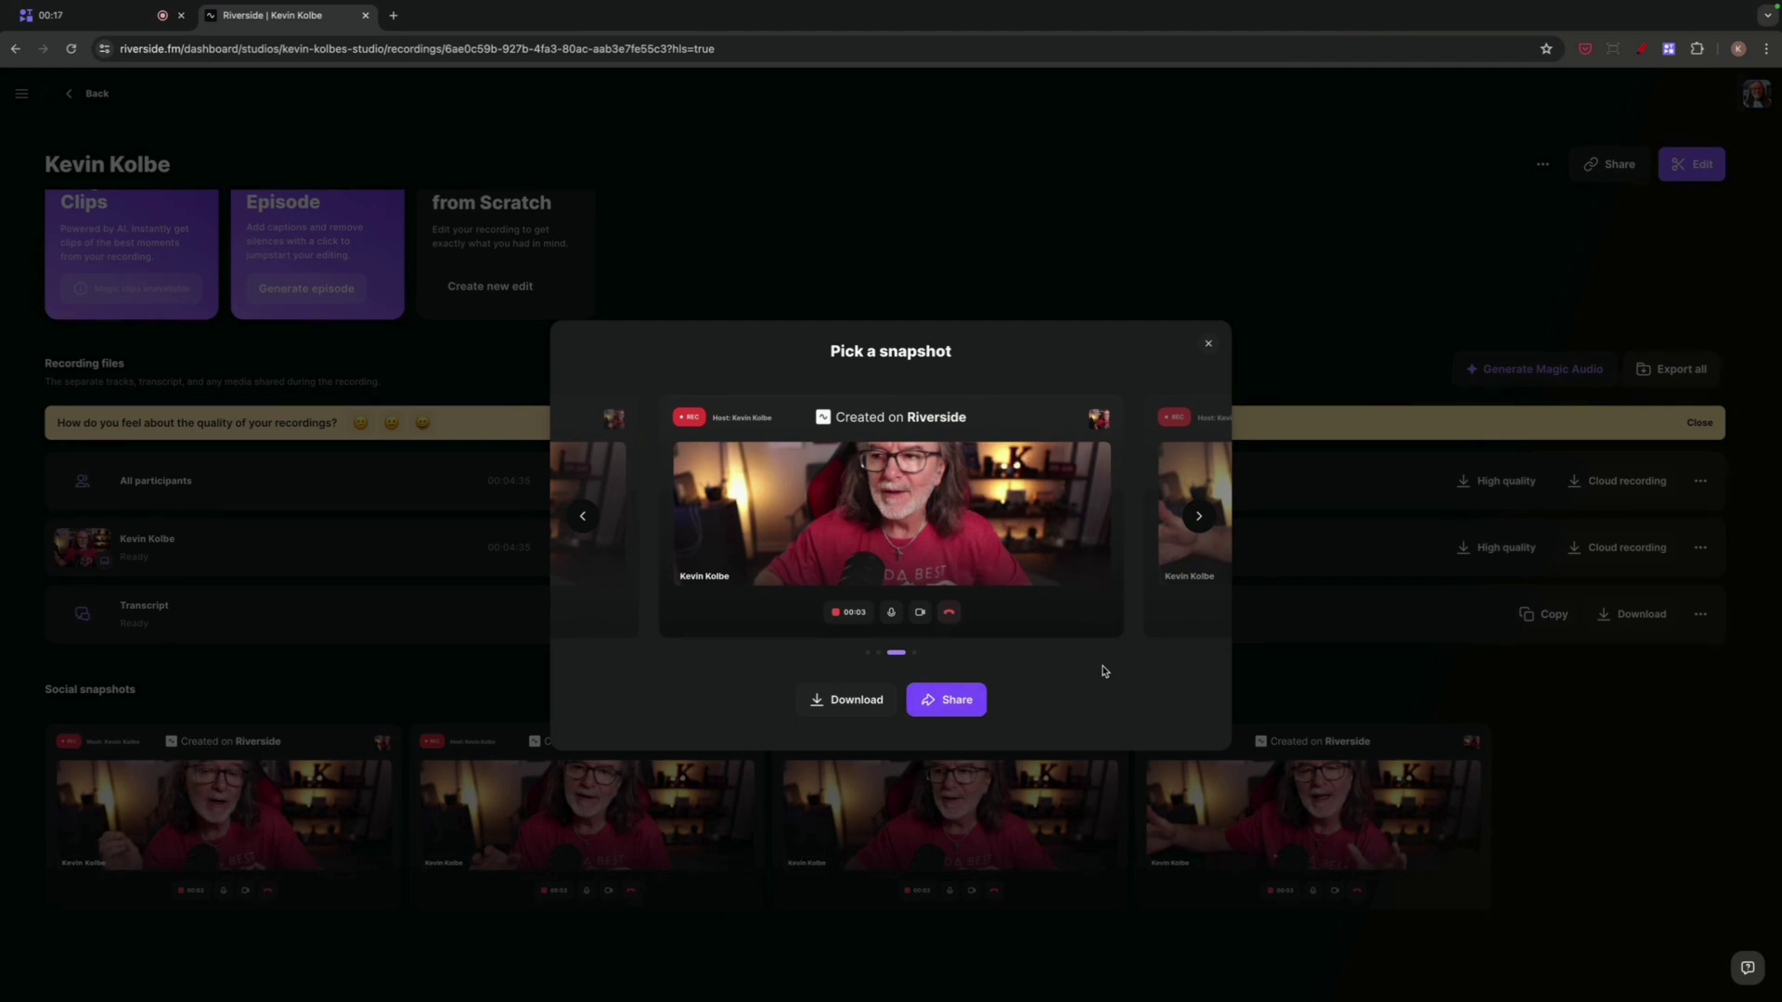
pyautogui.click(1209, 345)
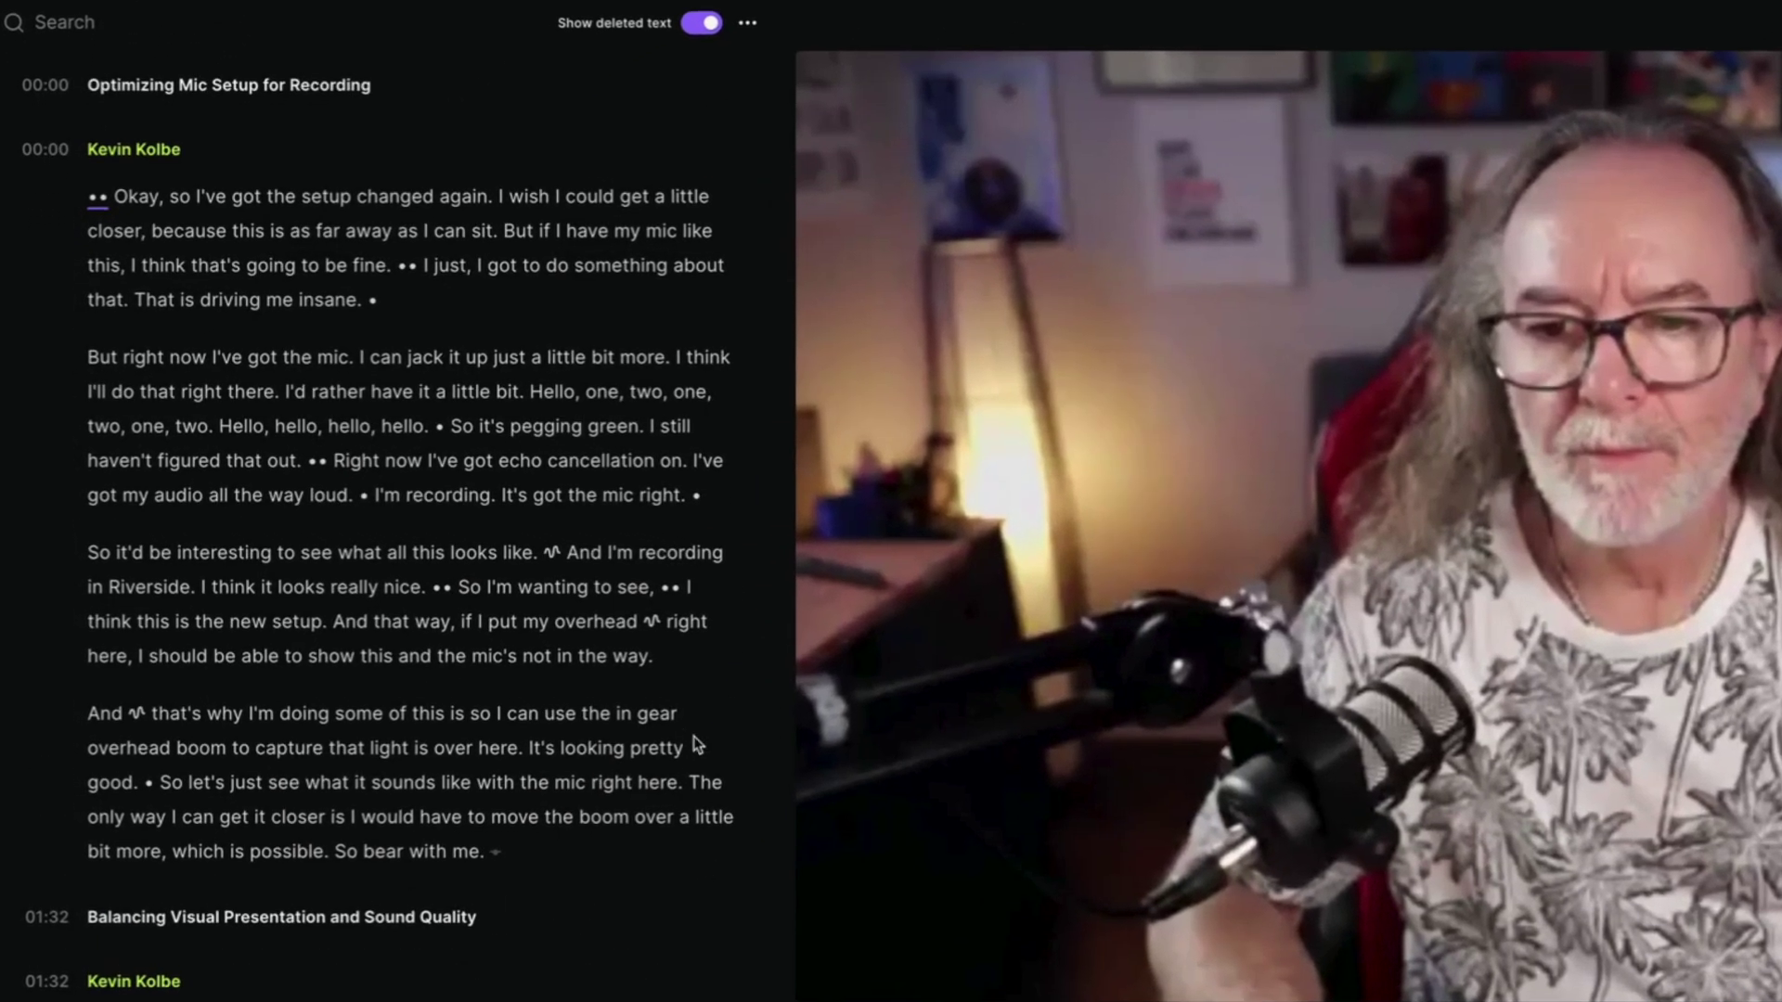
# - Delete the sentence ending 'That is driving me insane.' from the transcript
pyautogui.scroll(-5, 694, 735)
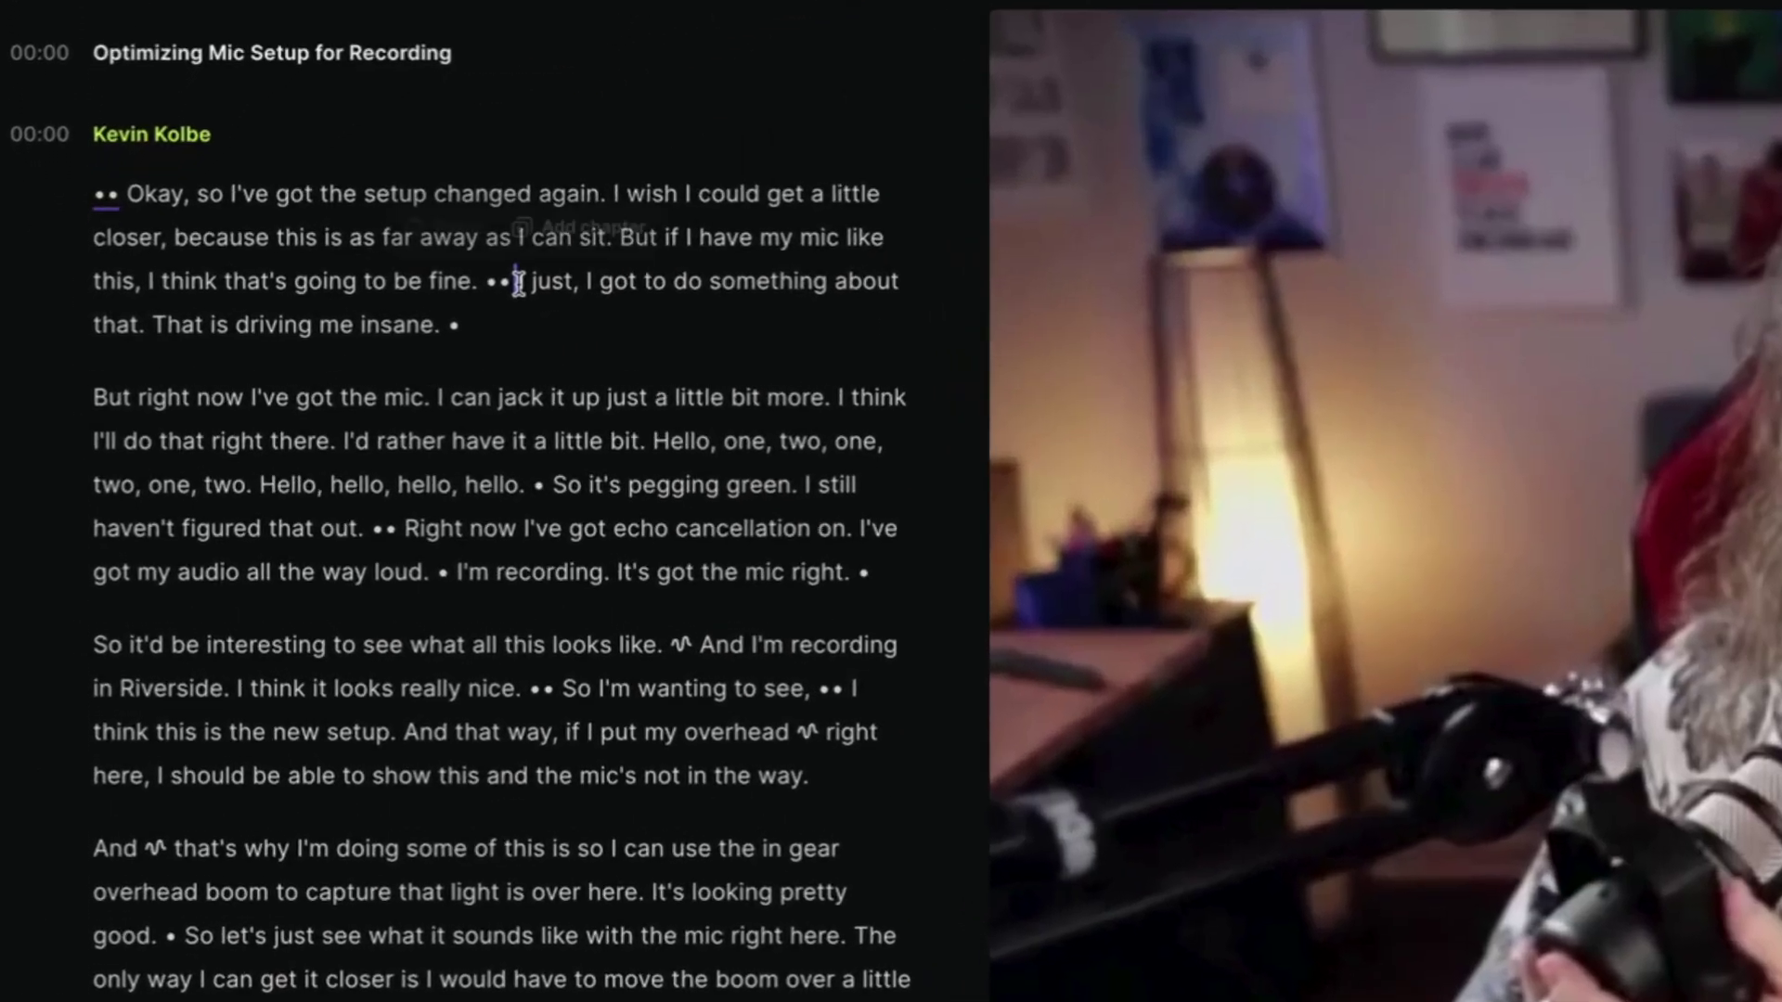
pyautogui.moveTo(380, 299); pyautogui.dragTo(414, 342)
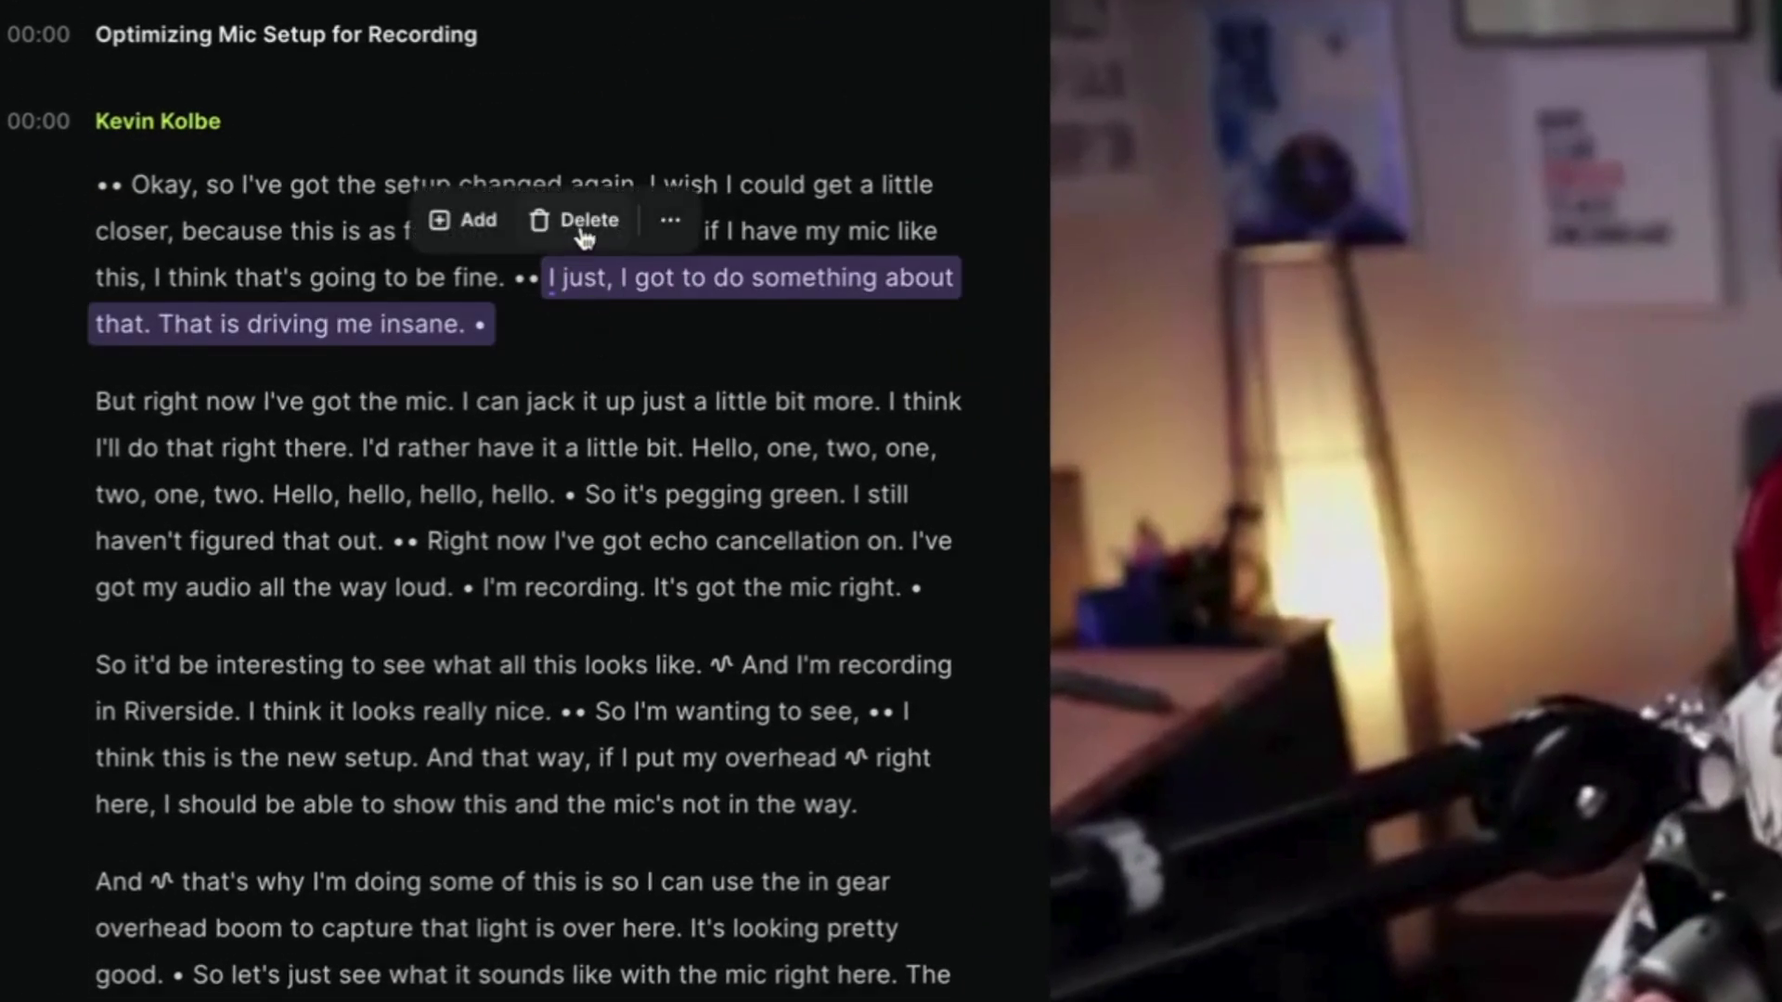
pyautogui.click(581, 223)
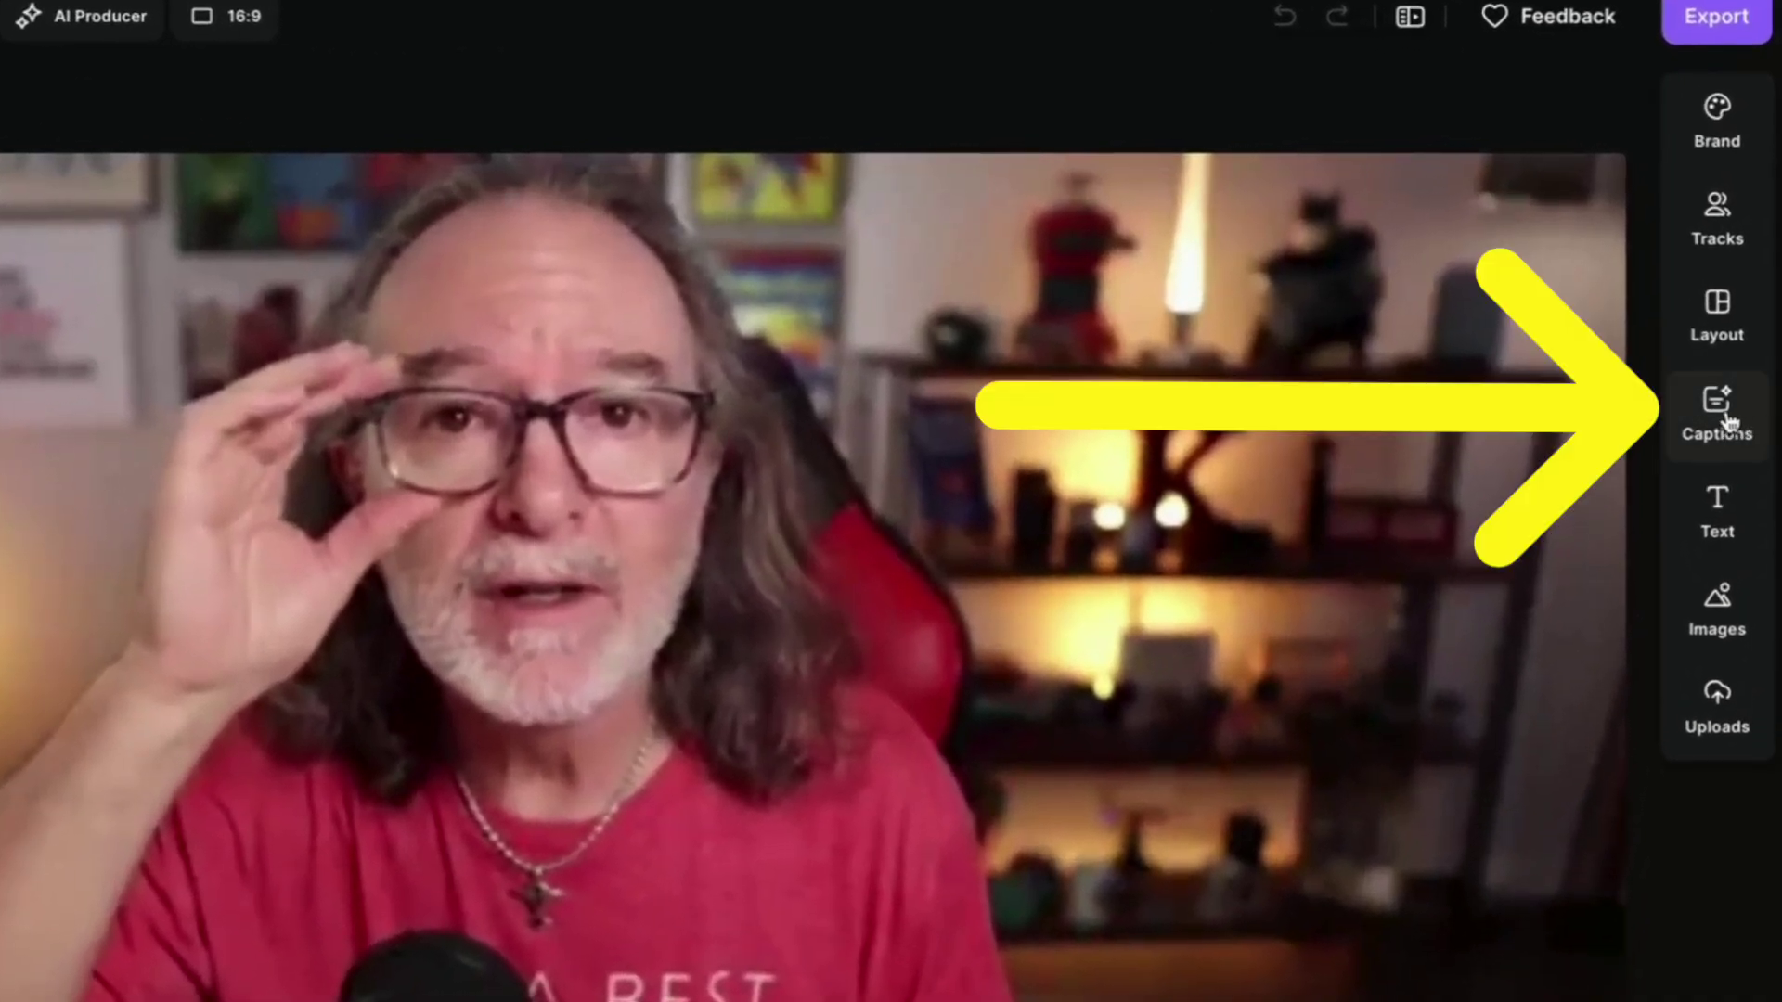
# - Apply the caption preset with white text and the spoken word highlighted in purple
pyautogui.click(1736, 419)
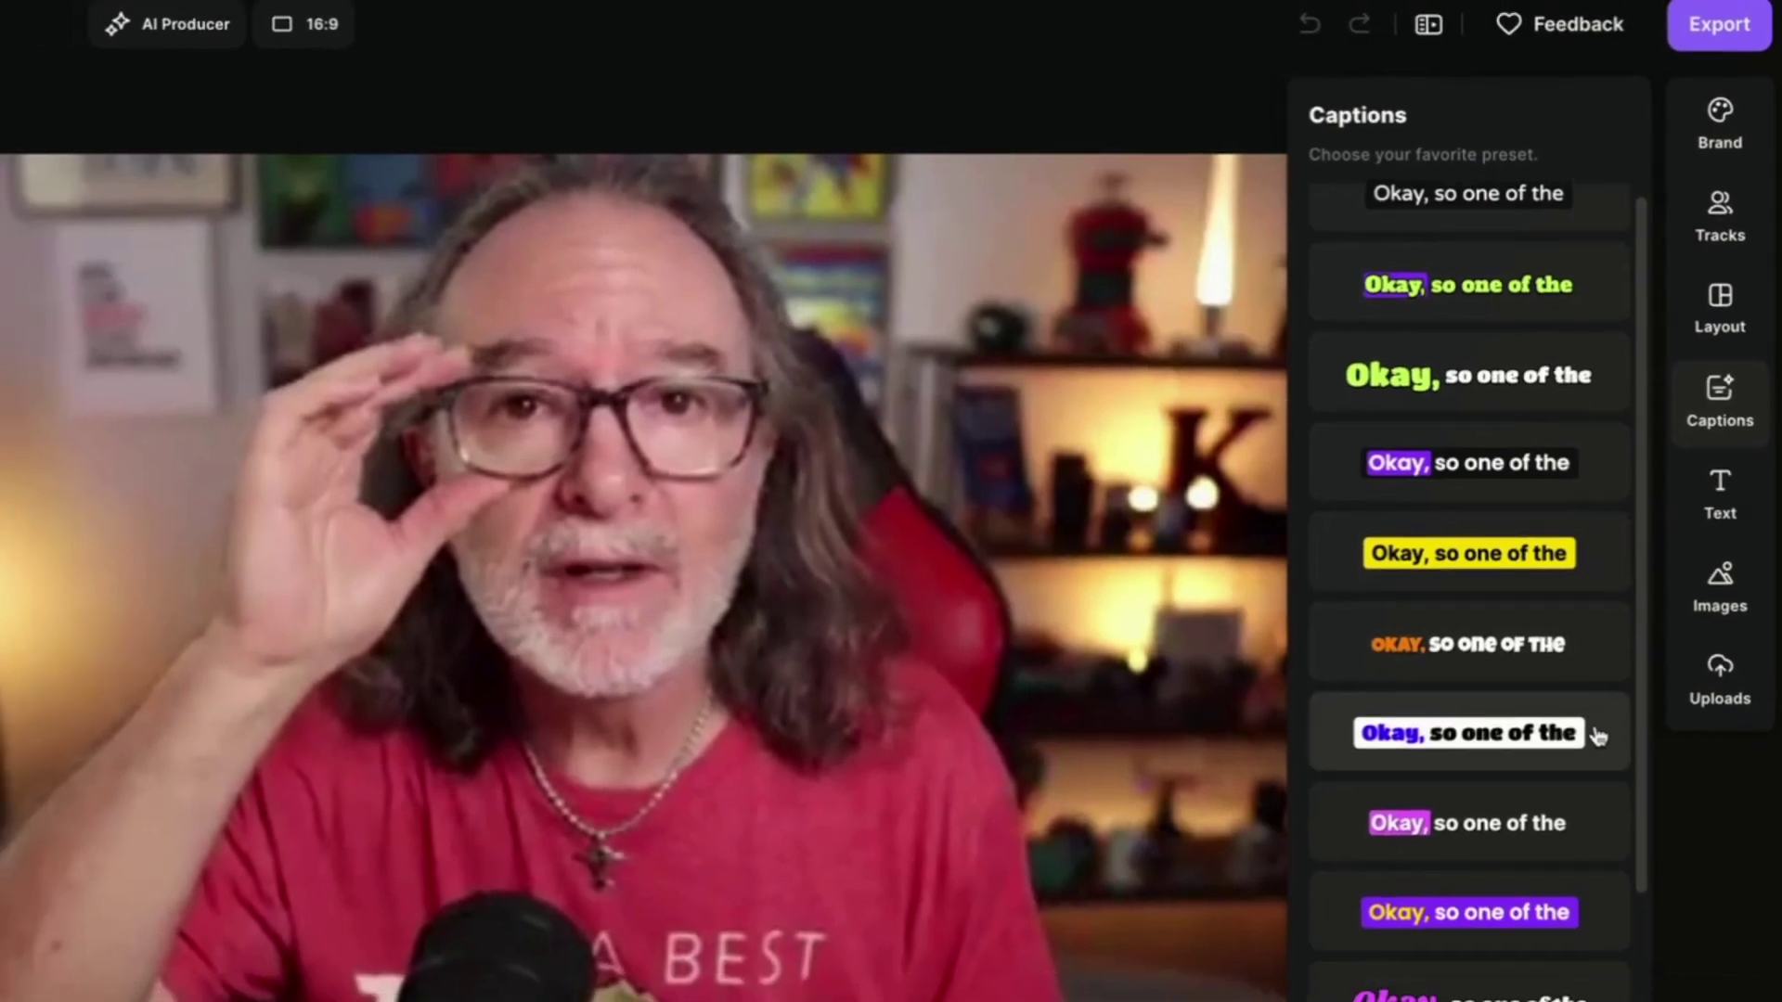
pyautogui.scroll(-2, 1577, 756)
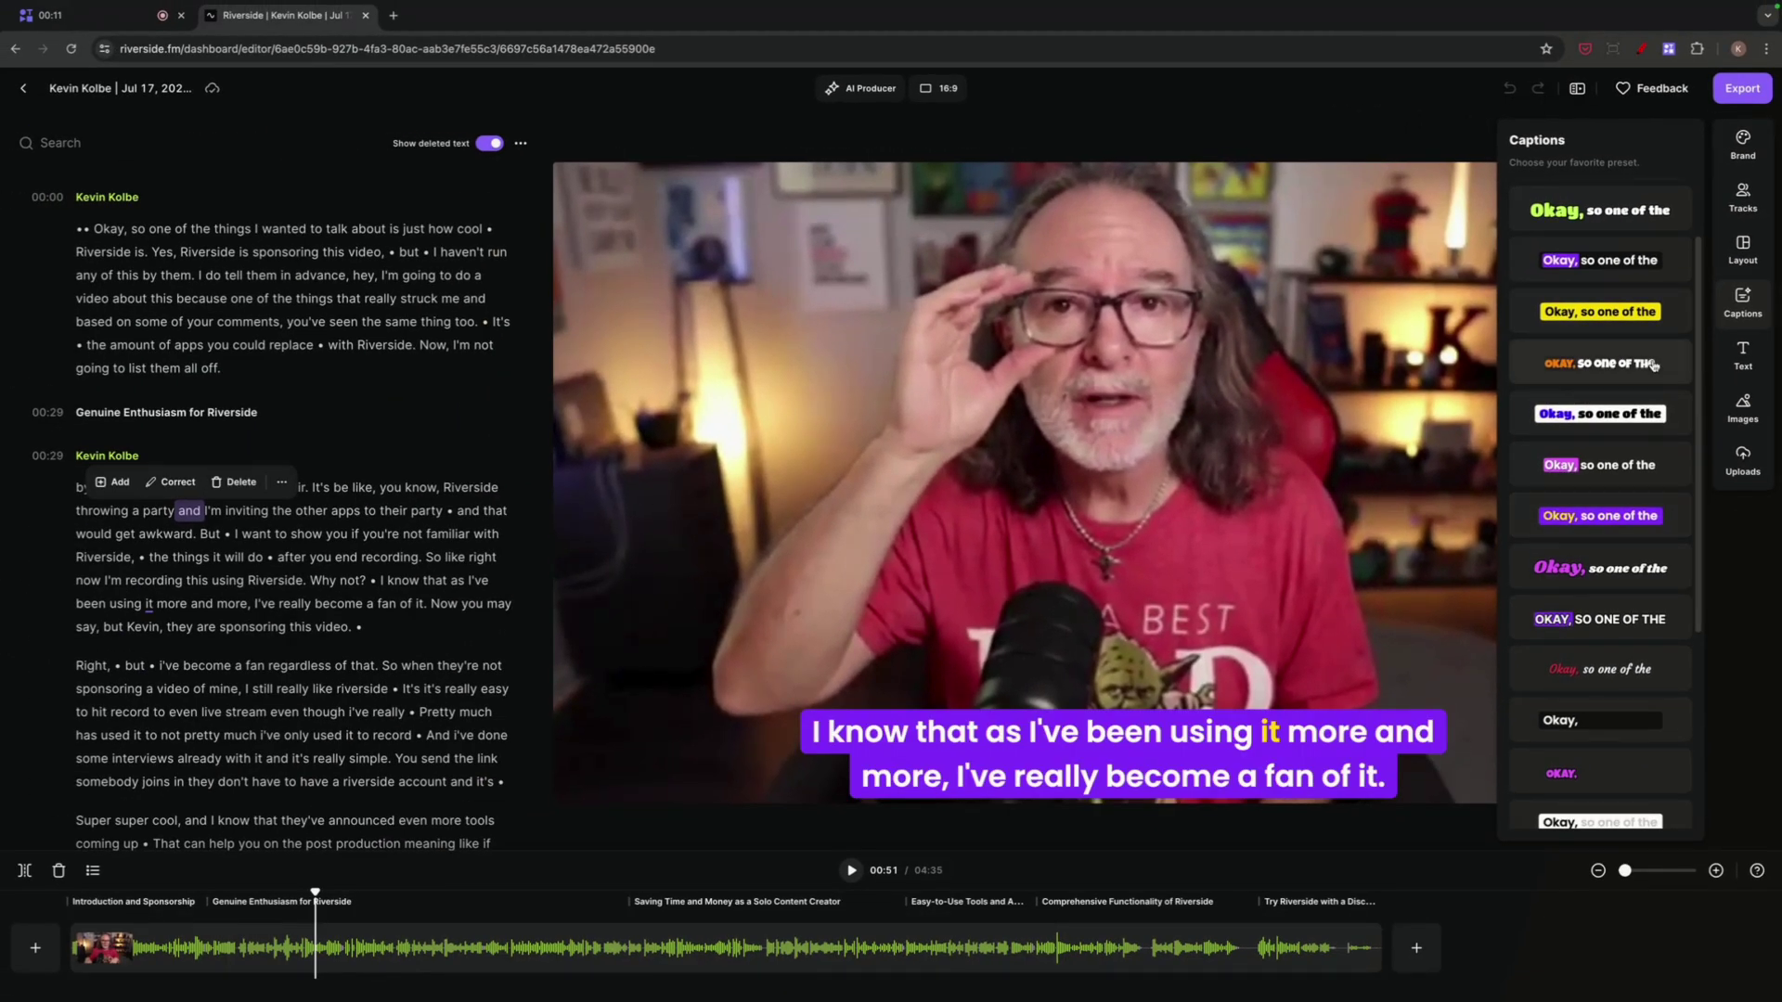
pyautogui.click(1580, 363)
pyautogui.click(1617, 262)
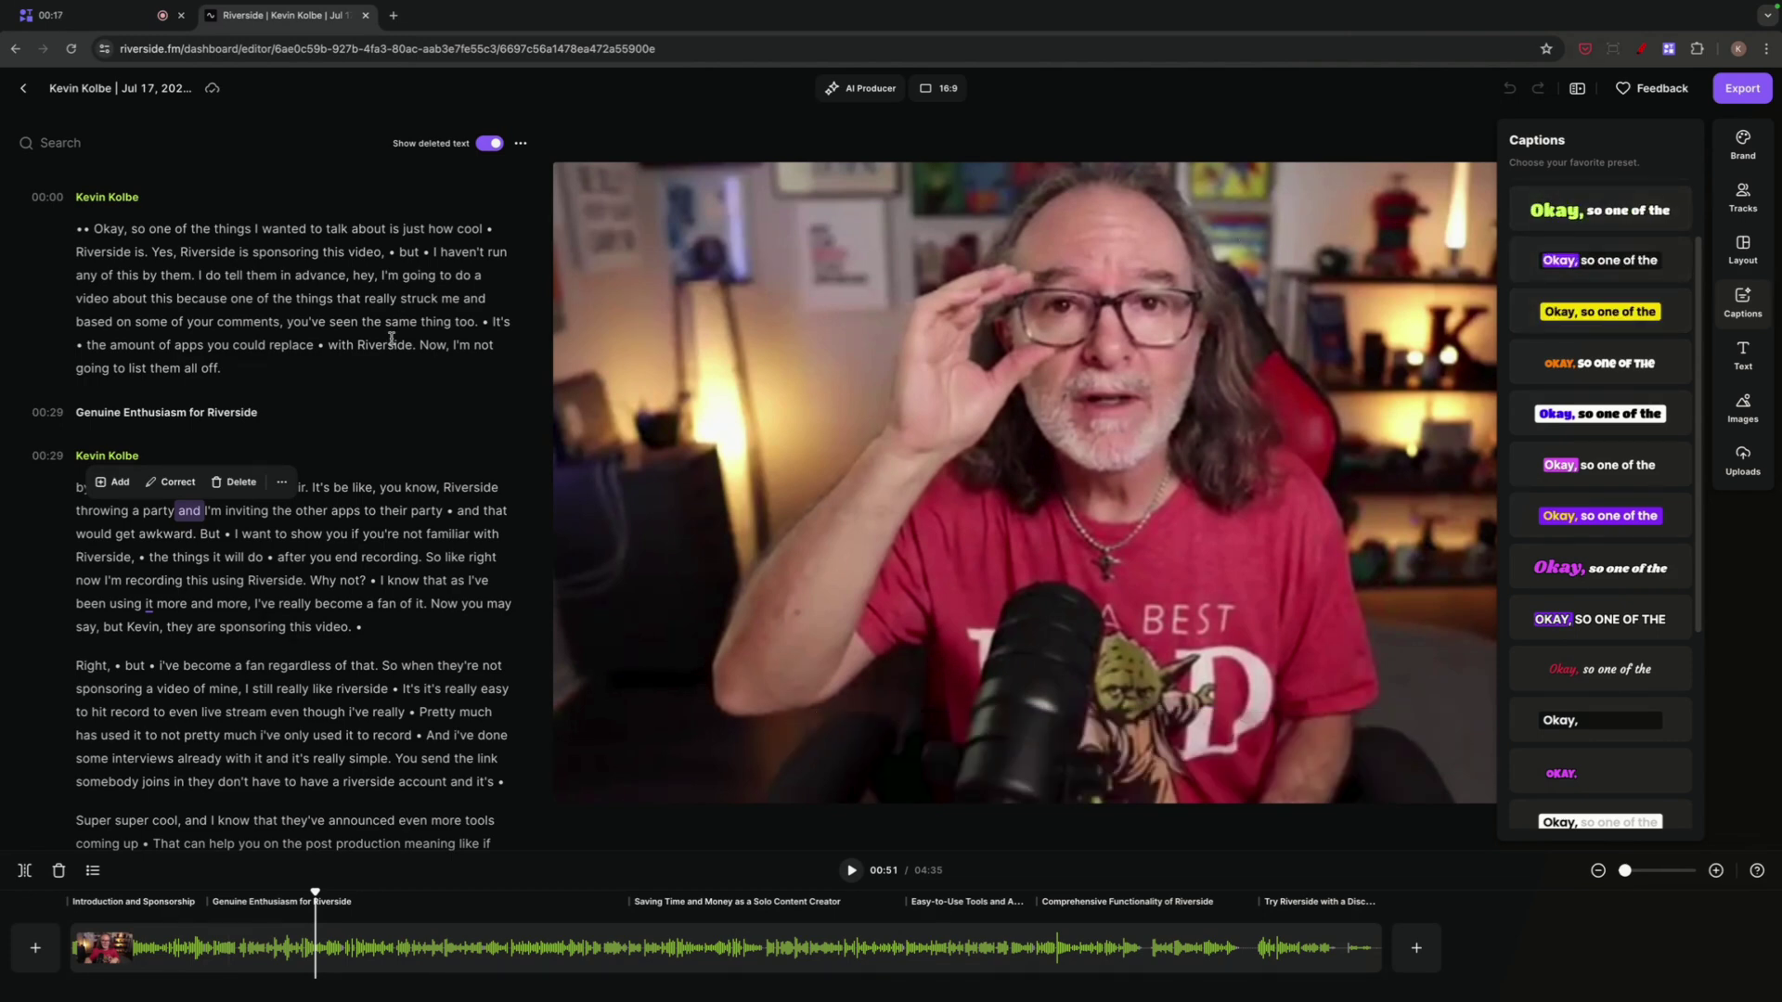
# - Pause playback and move the on-video caption slightly higher on the picture
pyautogui.click(1578, 265)
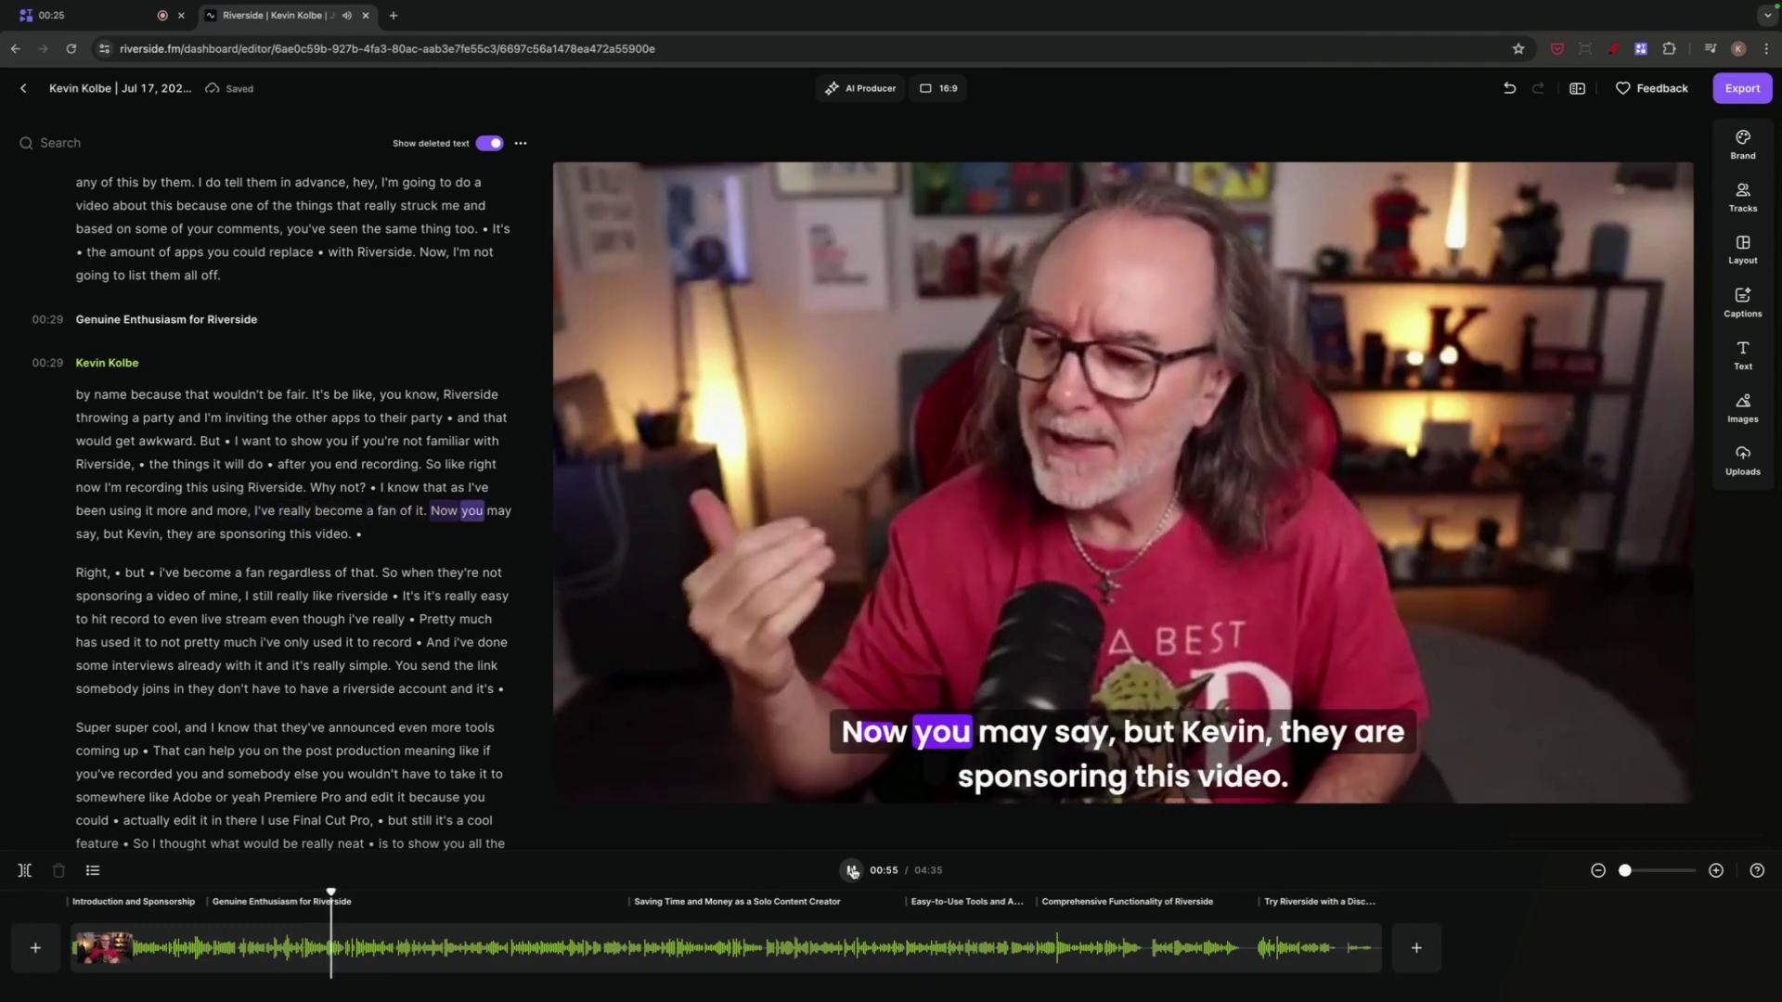
pyautogui.click(852, 871)
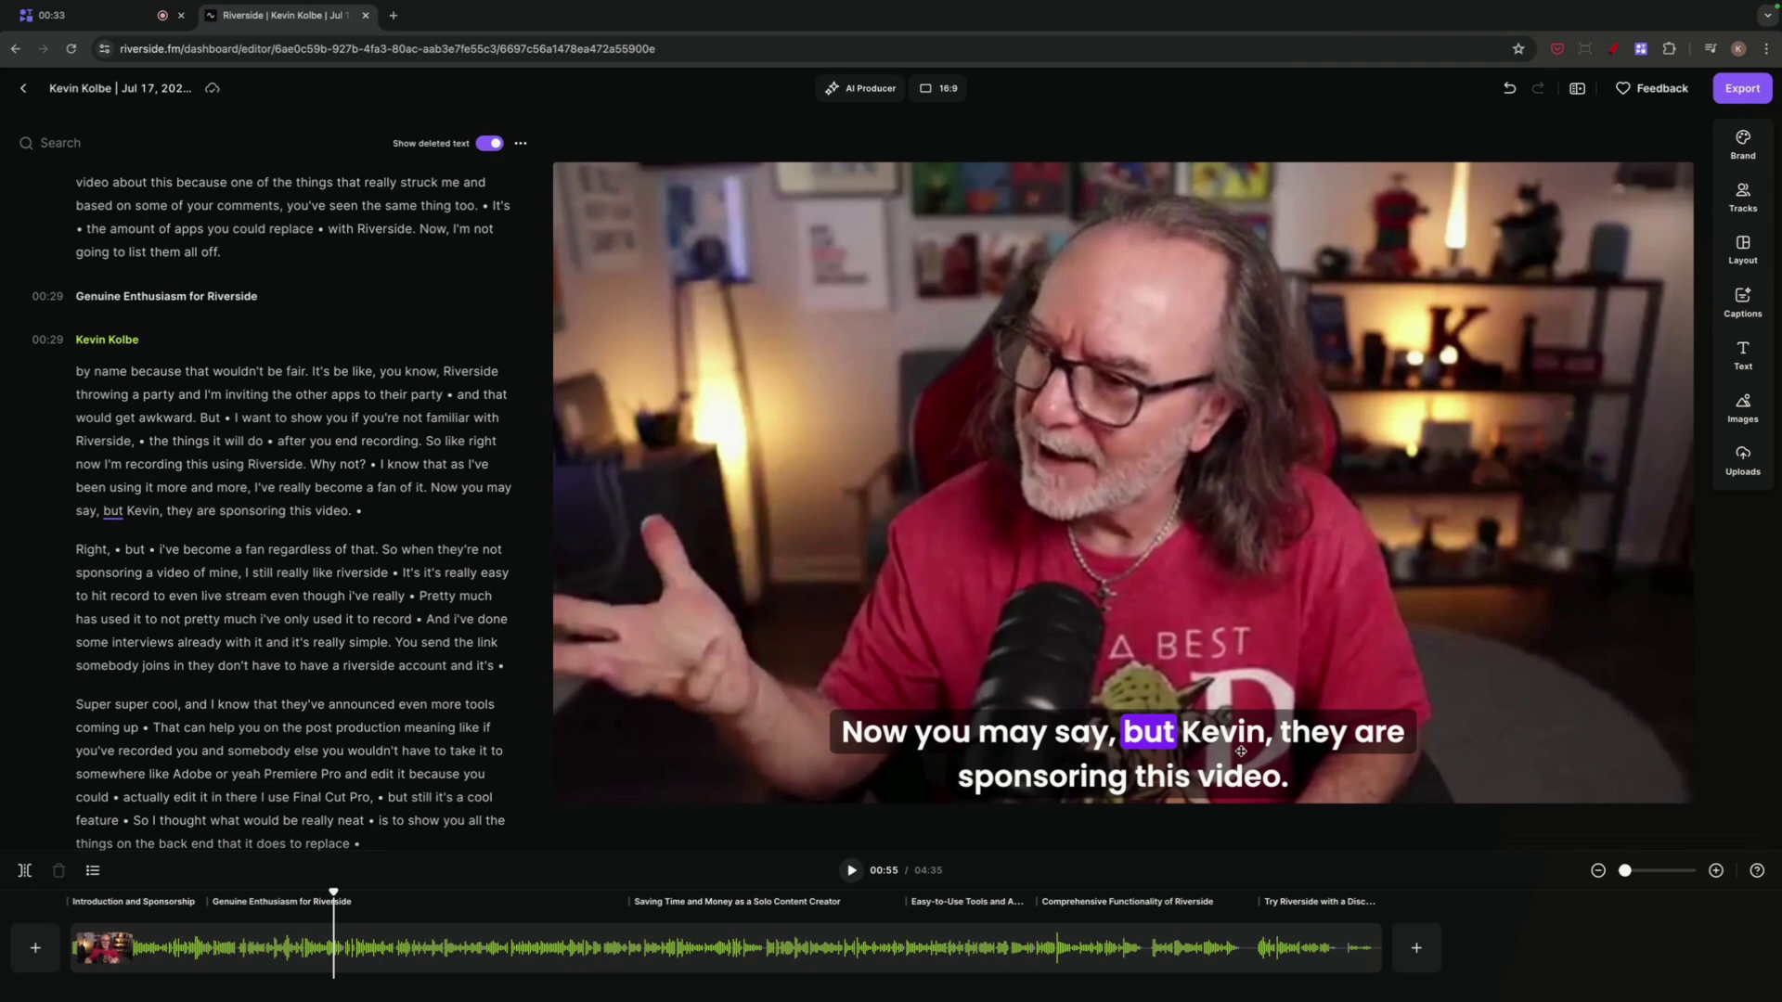
pyautogui.moveTo(1241, 751)
pyautogui.mouseDown()
pyautogui.moveTo(1236, 701)
pyautogui.moveTo(1242, 761)
pyautogui.moveTo(1246, 710)
pyautogui.moveTo(1242, 728)
pyautogui.mouseUp()
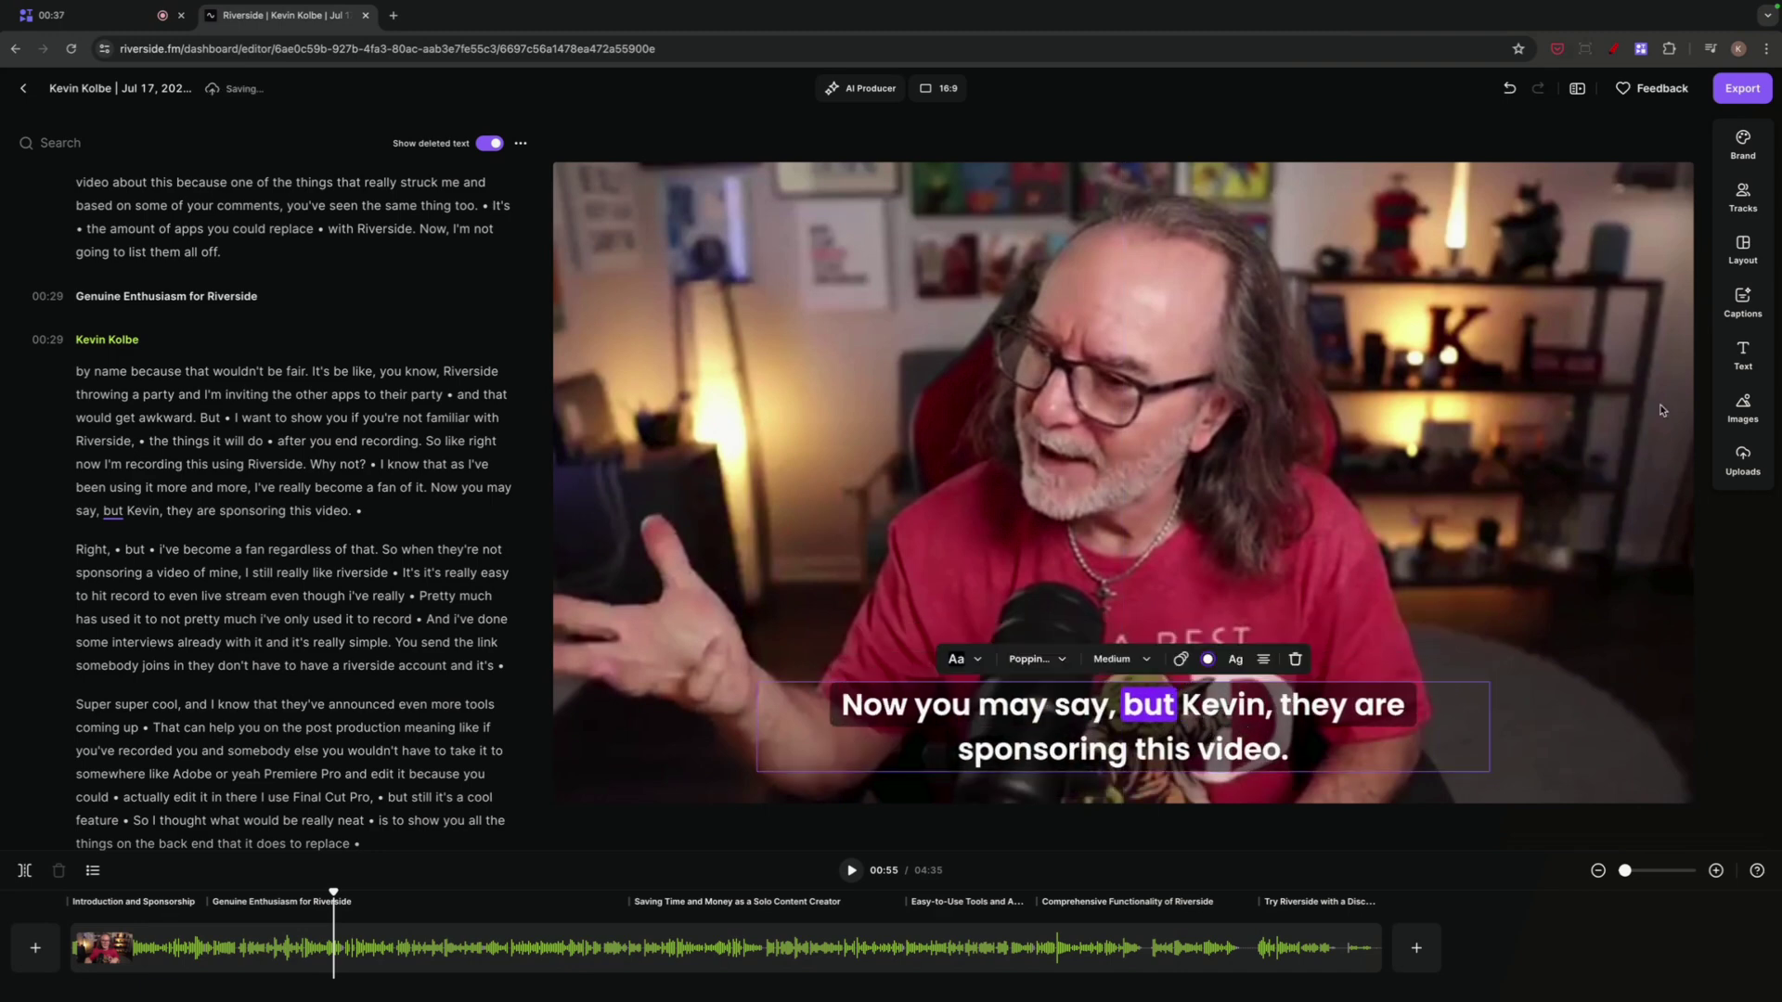
pyautogui.click(1743, 307)
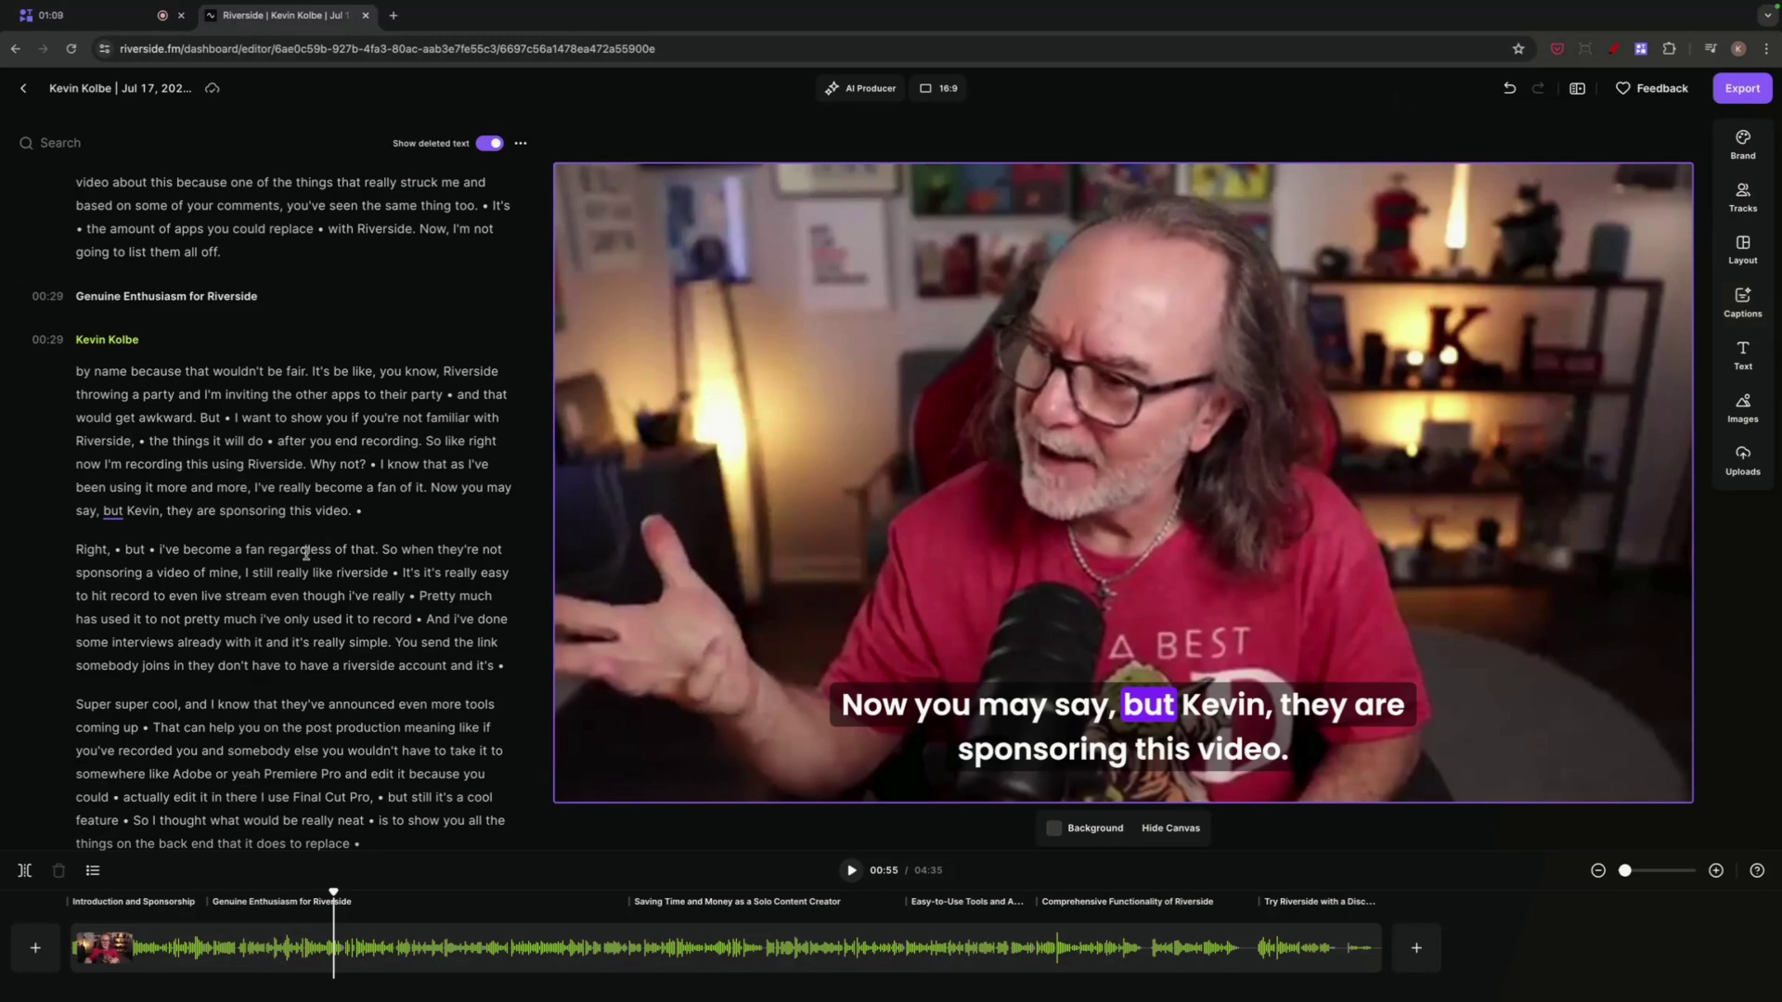
pyautogui.click(1744, 316)
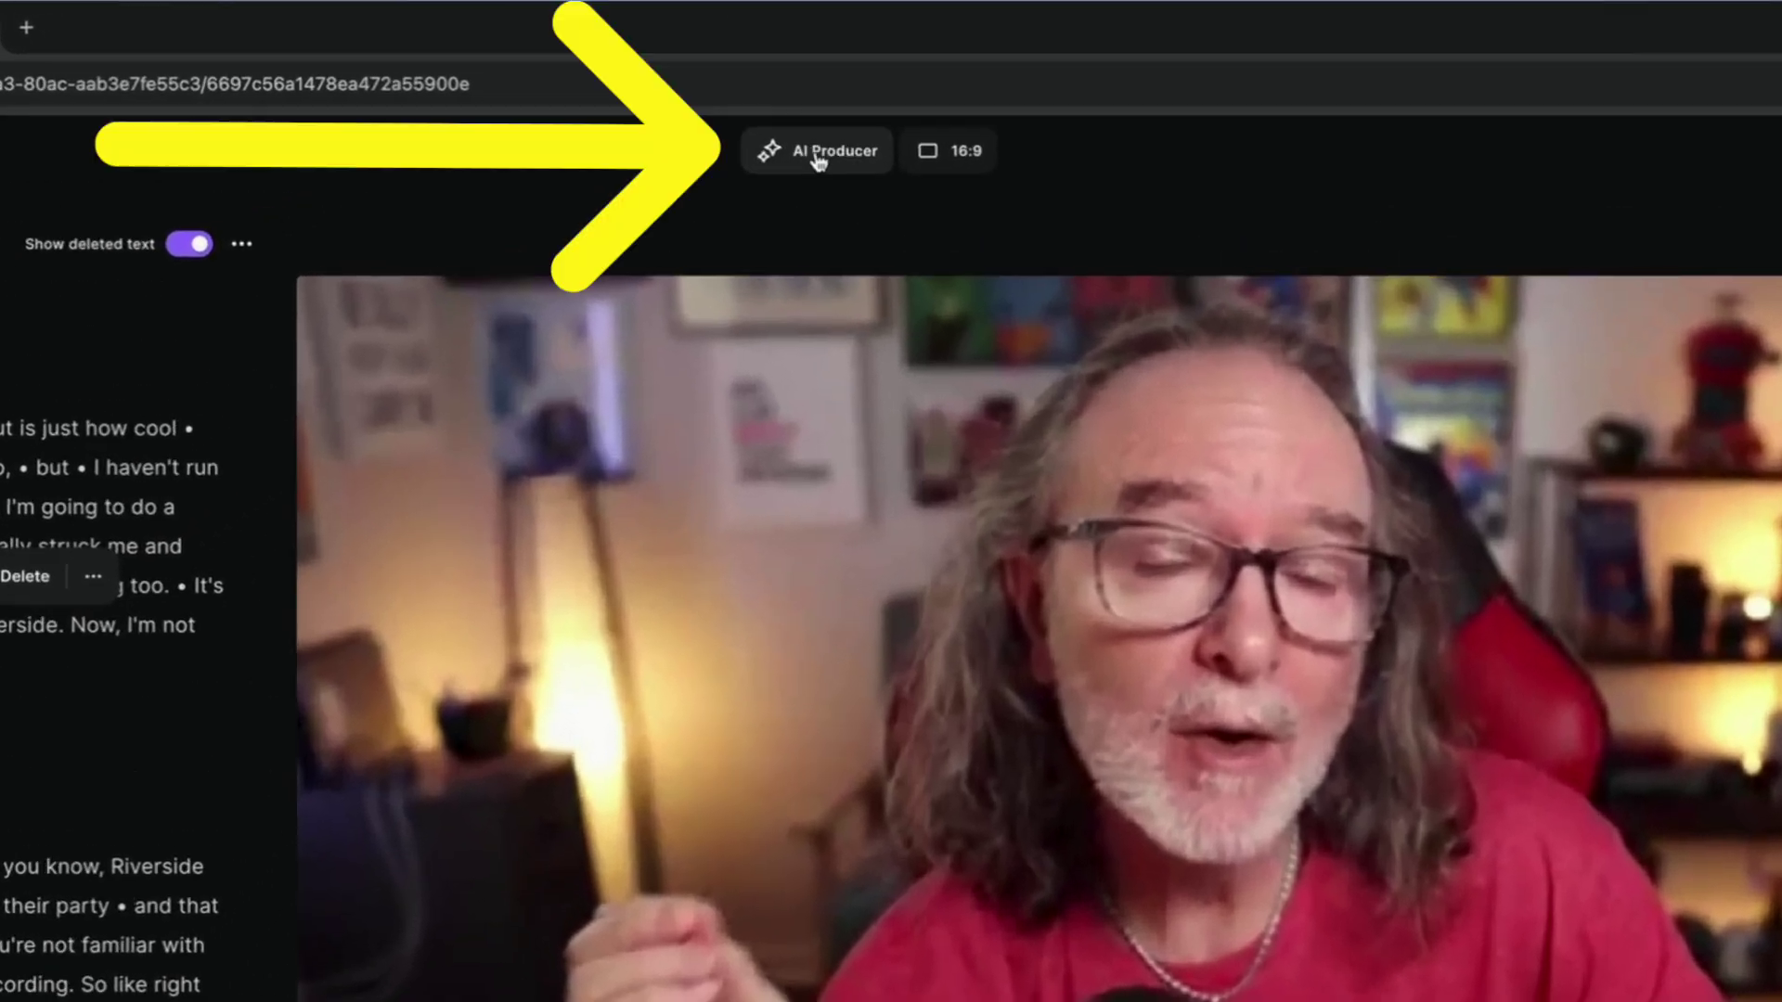
# - Set the recording pace to Super fast in AI Producer, removing 61 pauses totalling 45.8 s
pyautogui.click(823, 165)
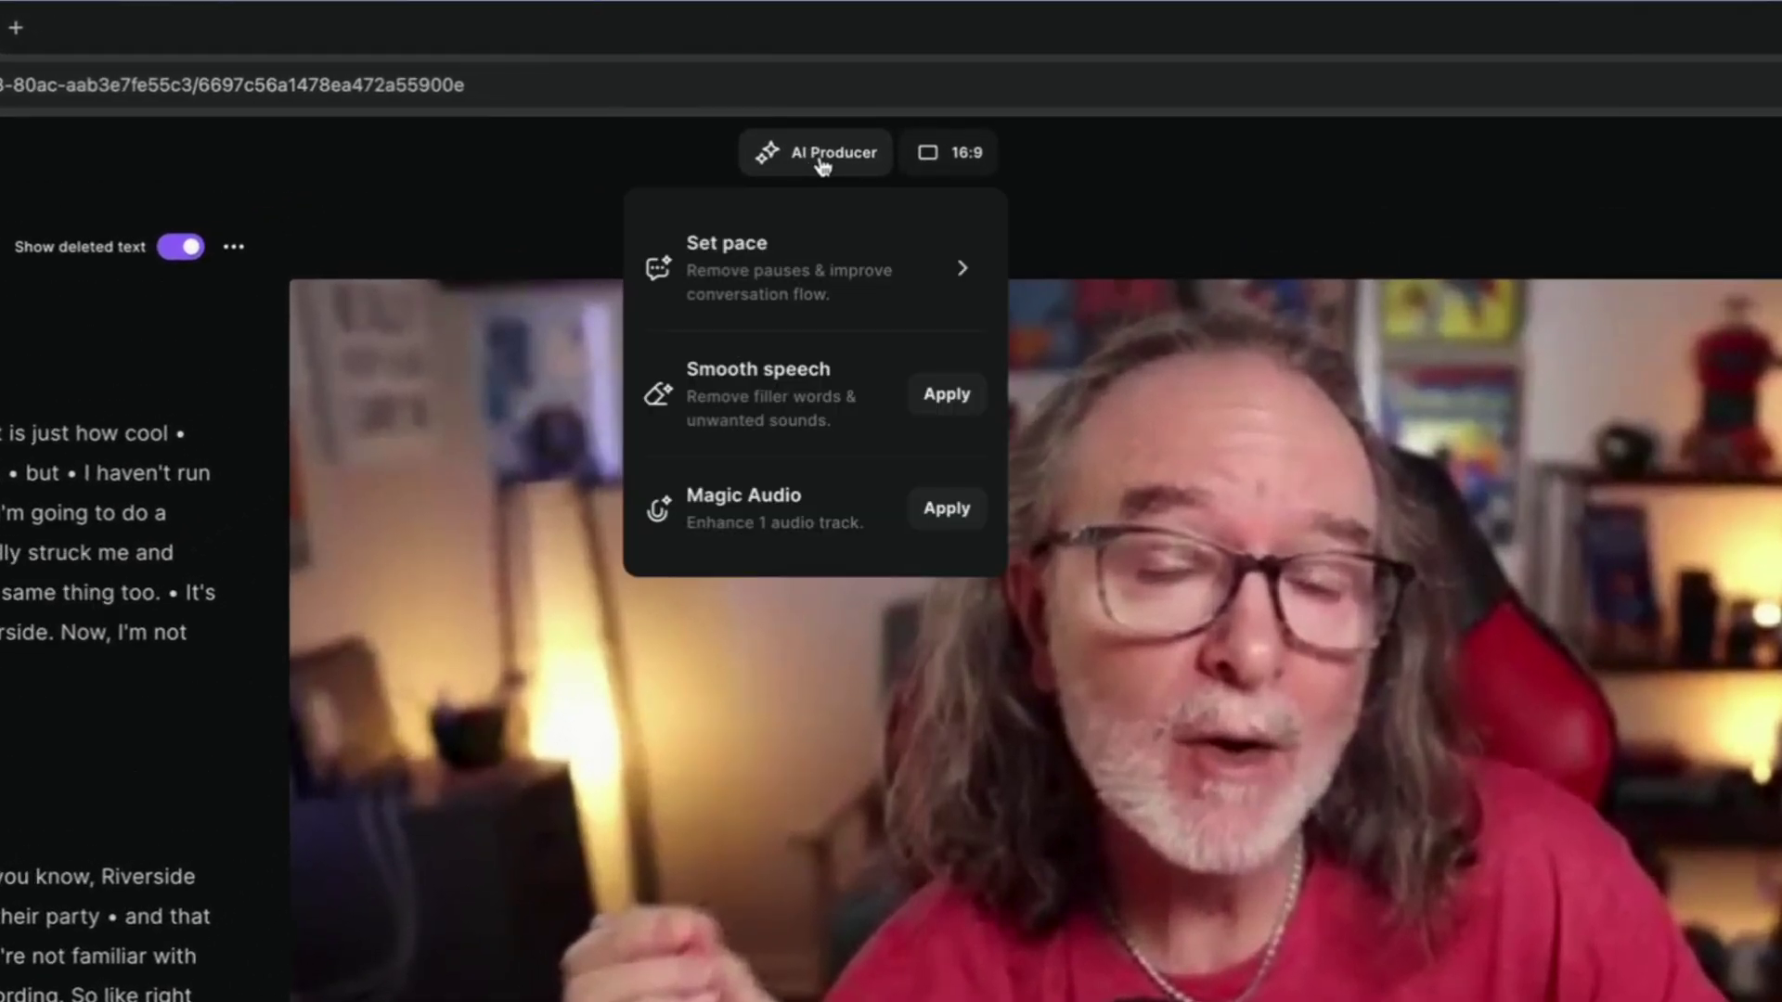
pyautogui.click(956, 273)
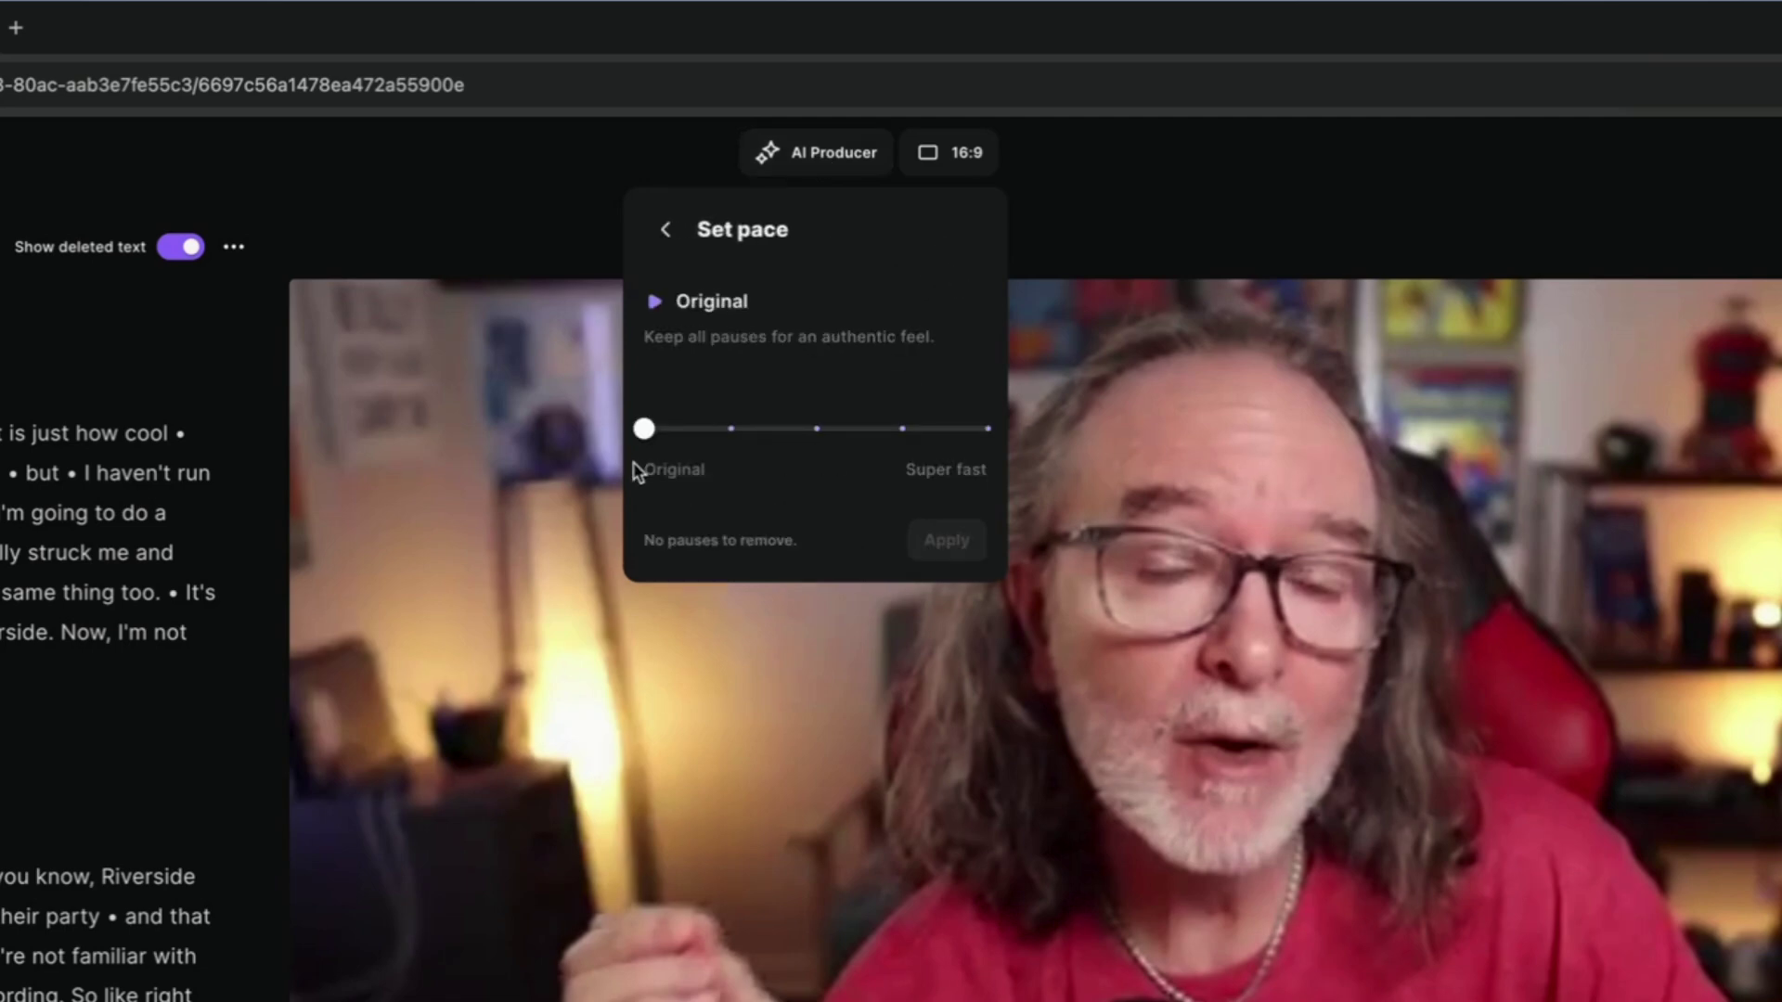
pyautogui.moveTo(657, 436); pyautogui.dragTo(812, 438)
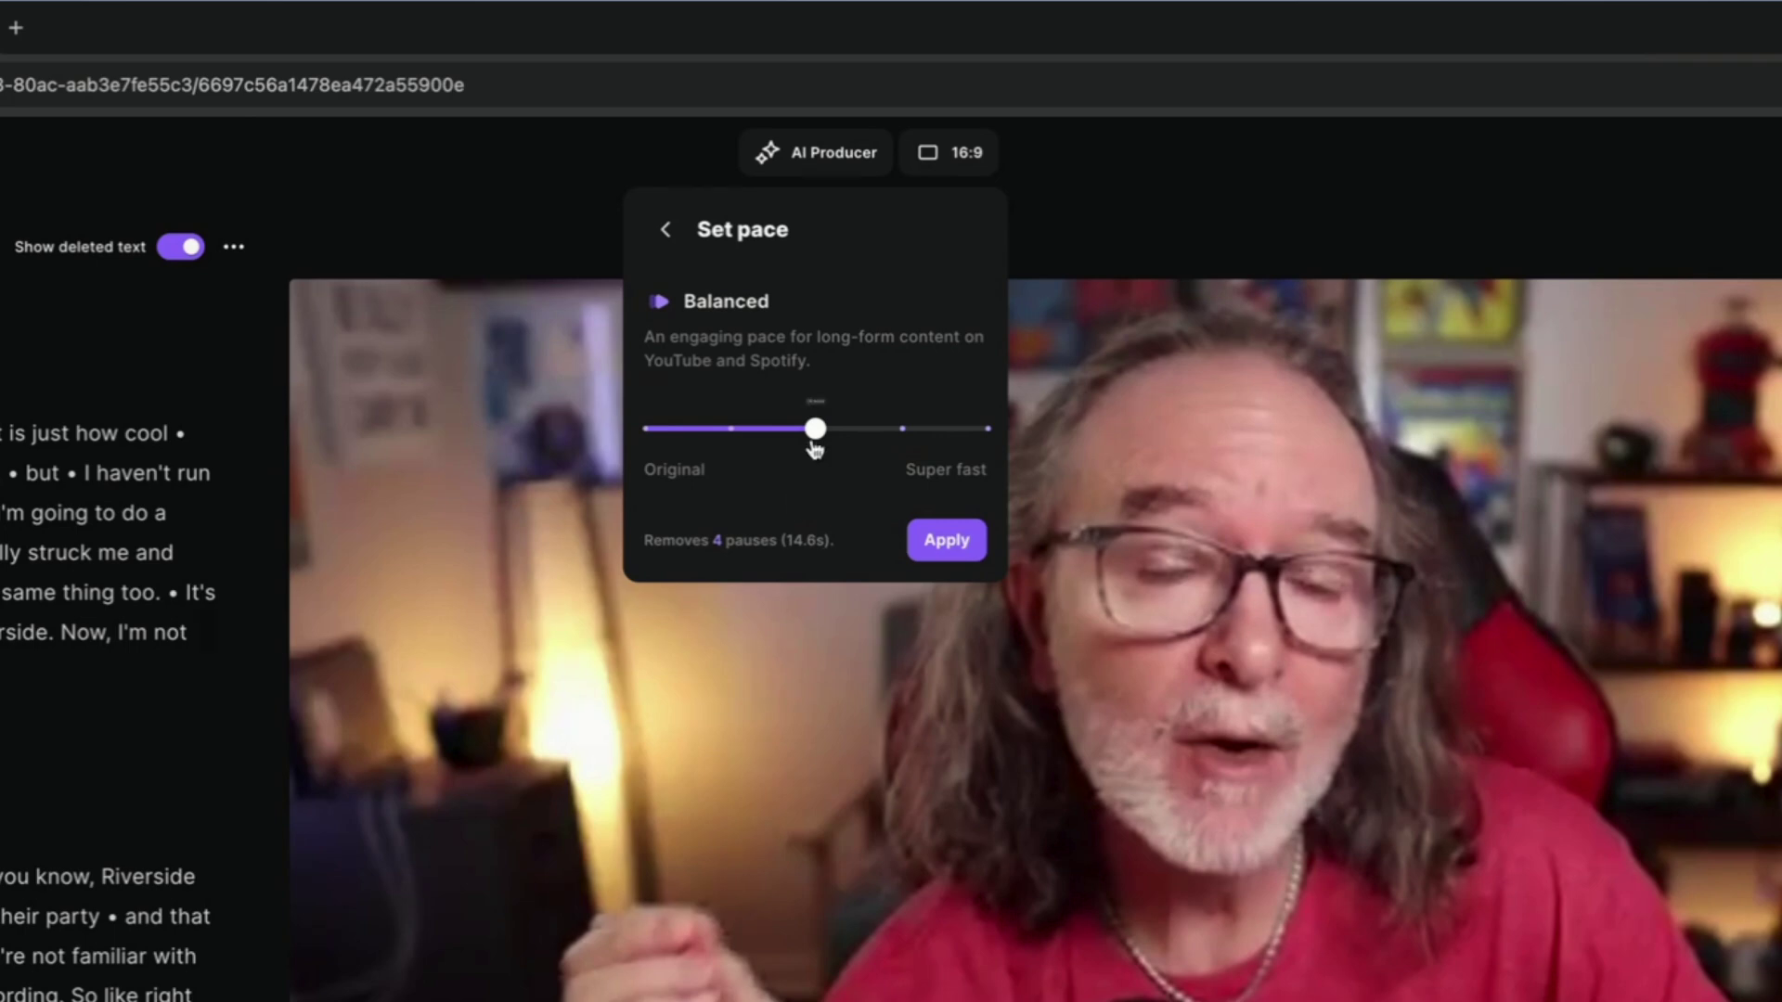
pyautogui.moveTo(813, 434); pyautogui.dragTo(981, 438)
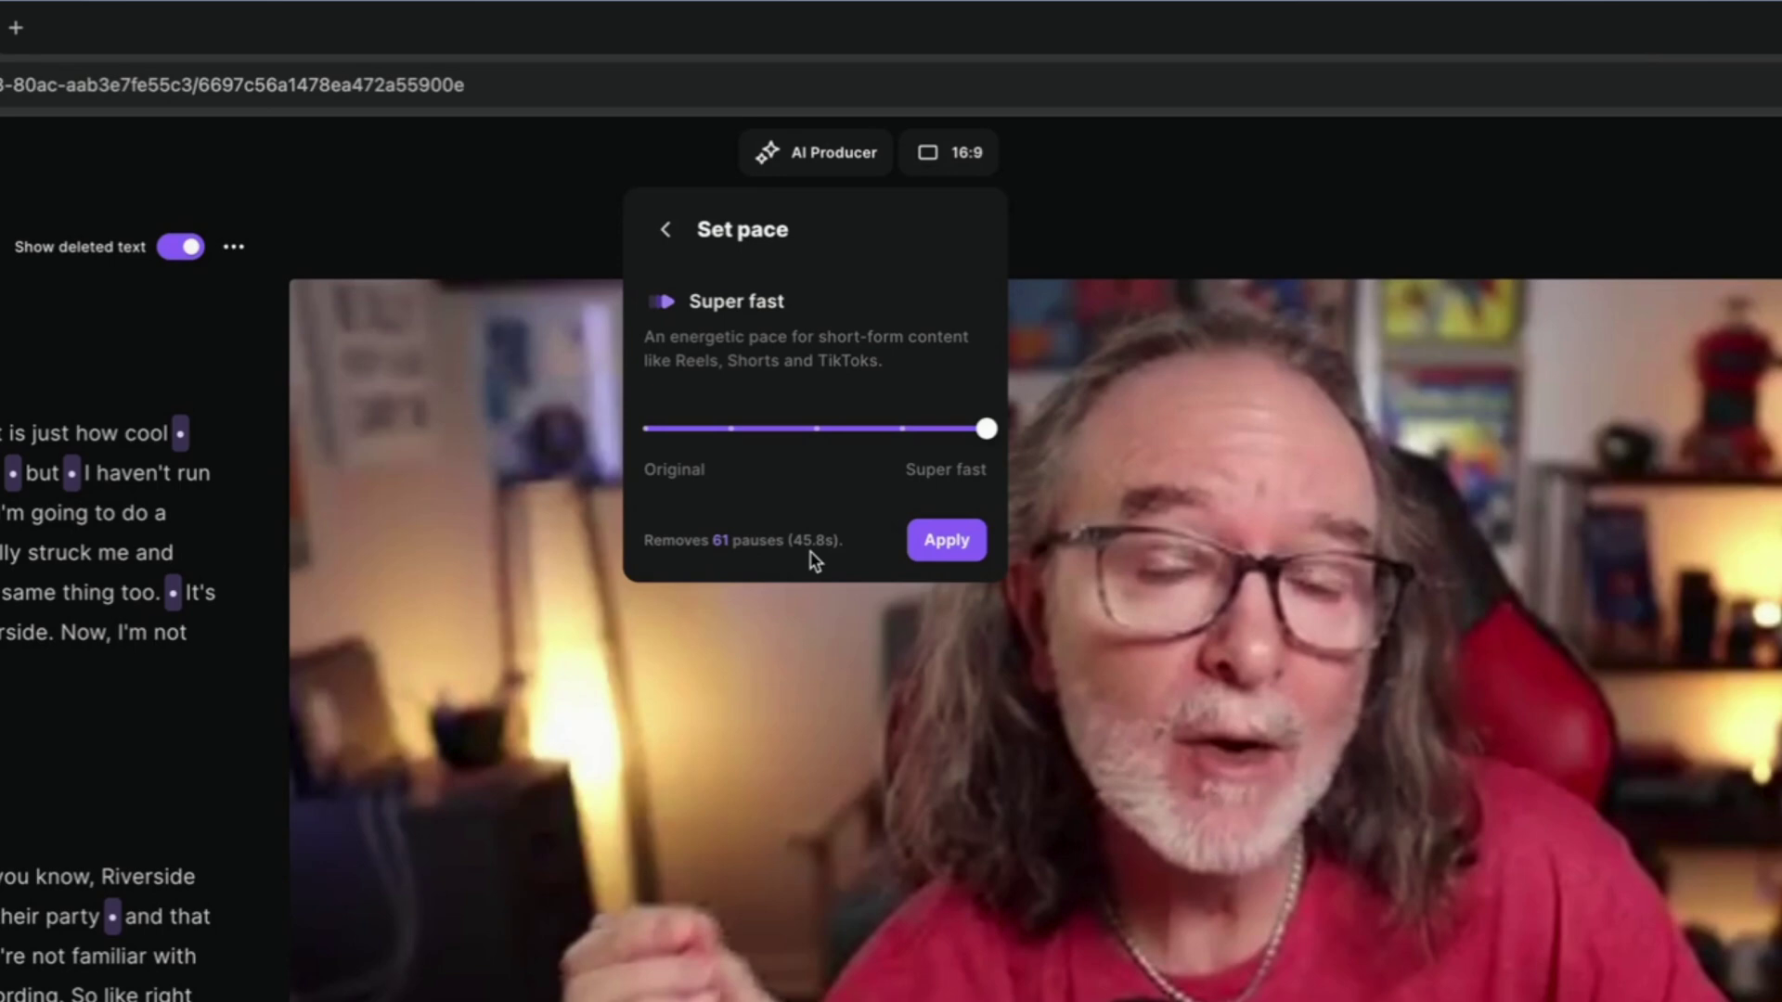
pyautogui.click(947, 539)
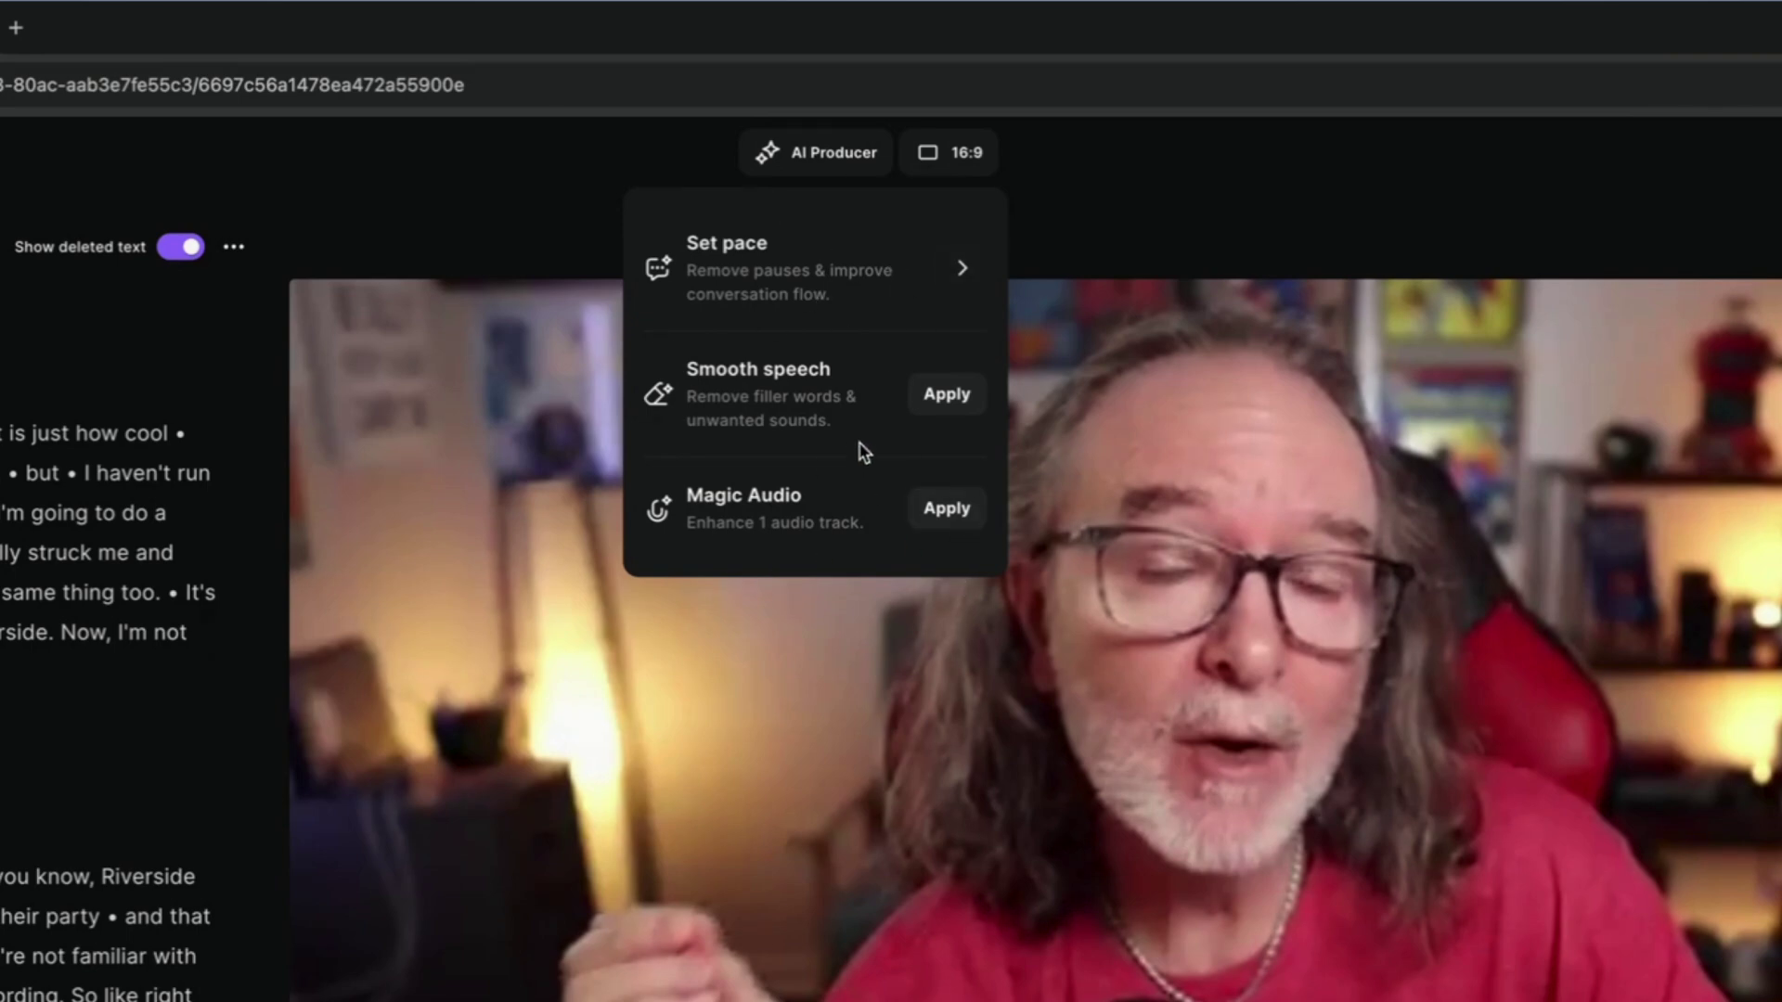
pyautogui.click(1596, 794)
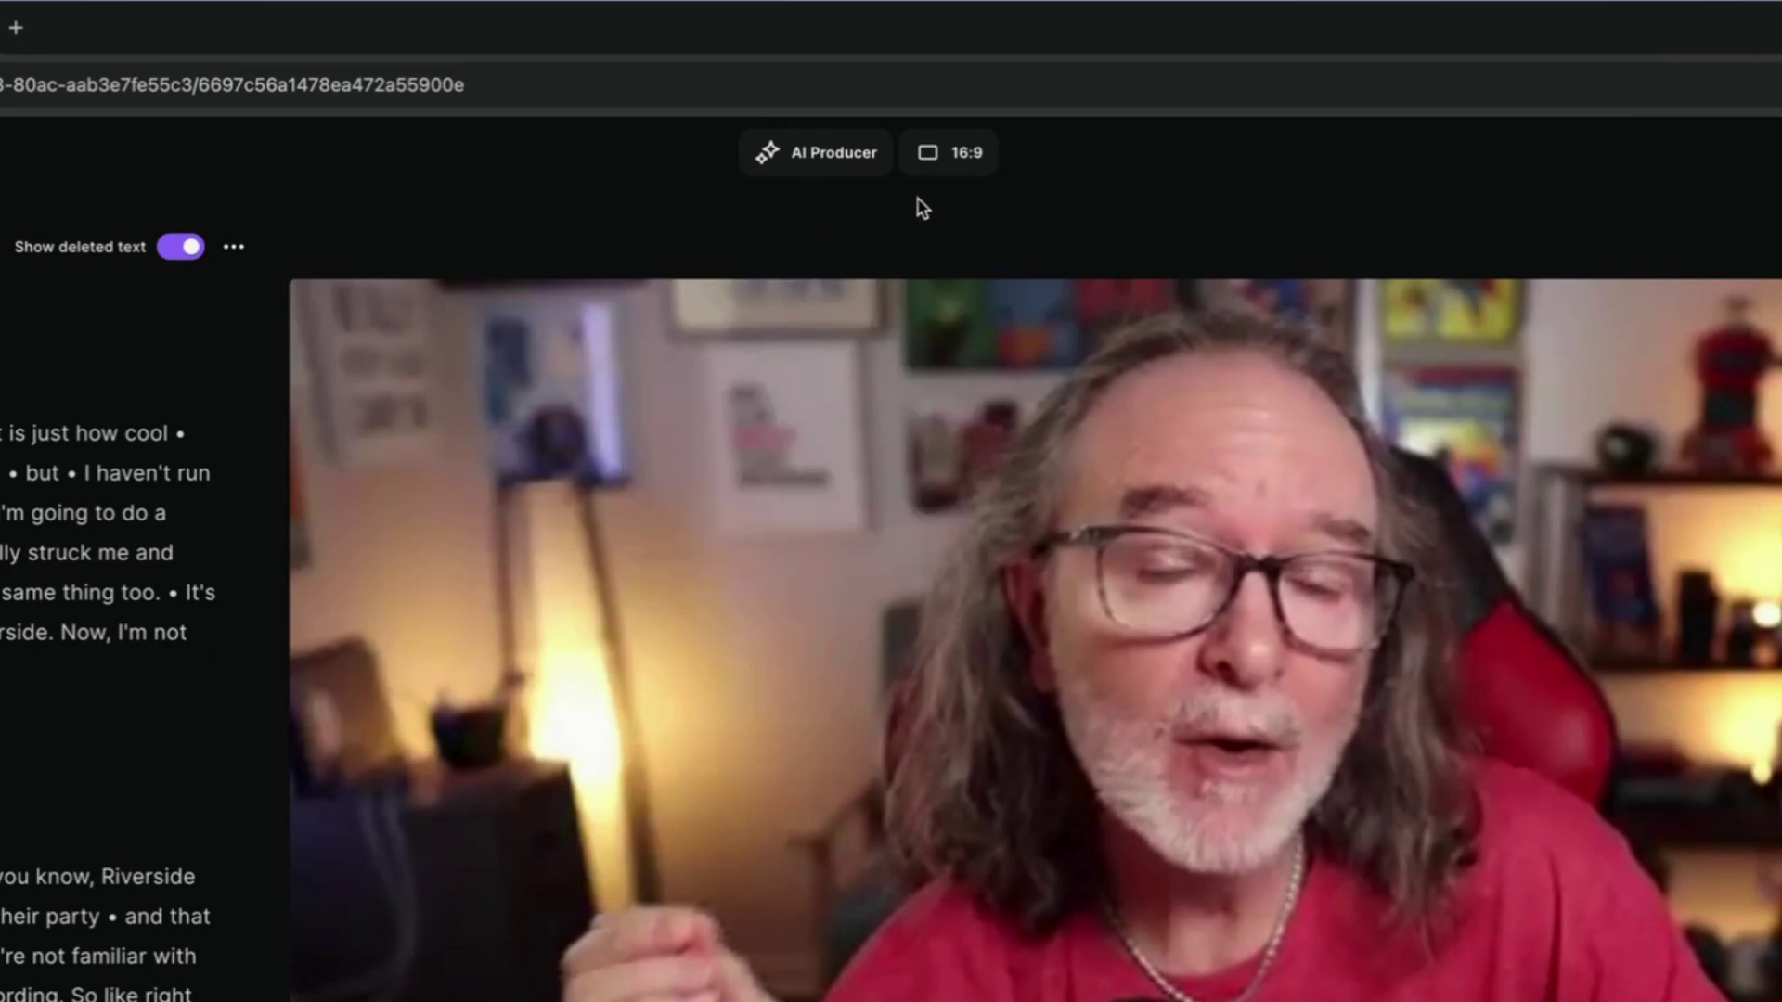
pyautogui.click(973, 168)
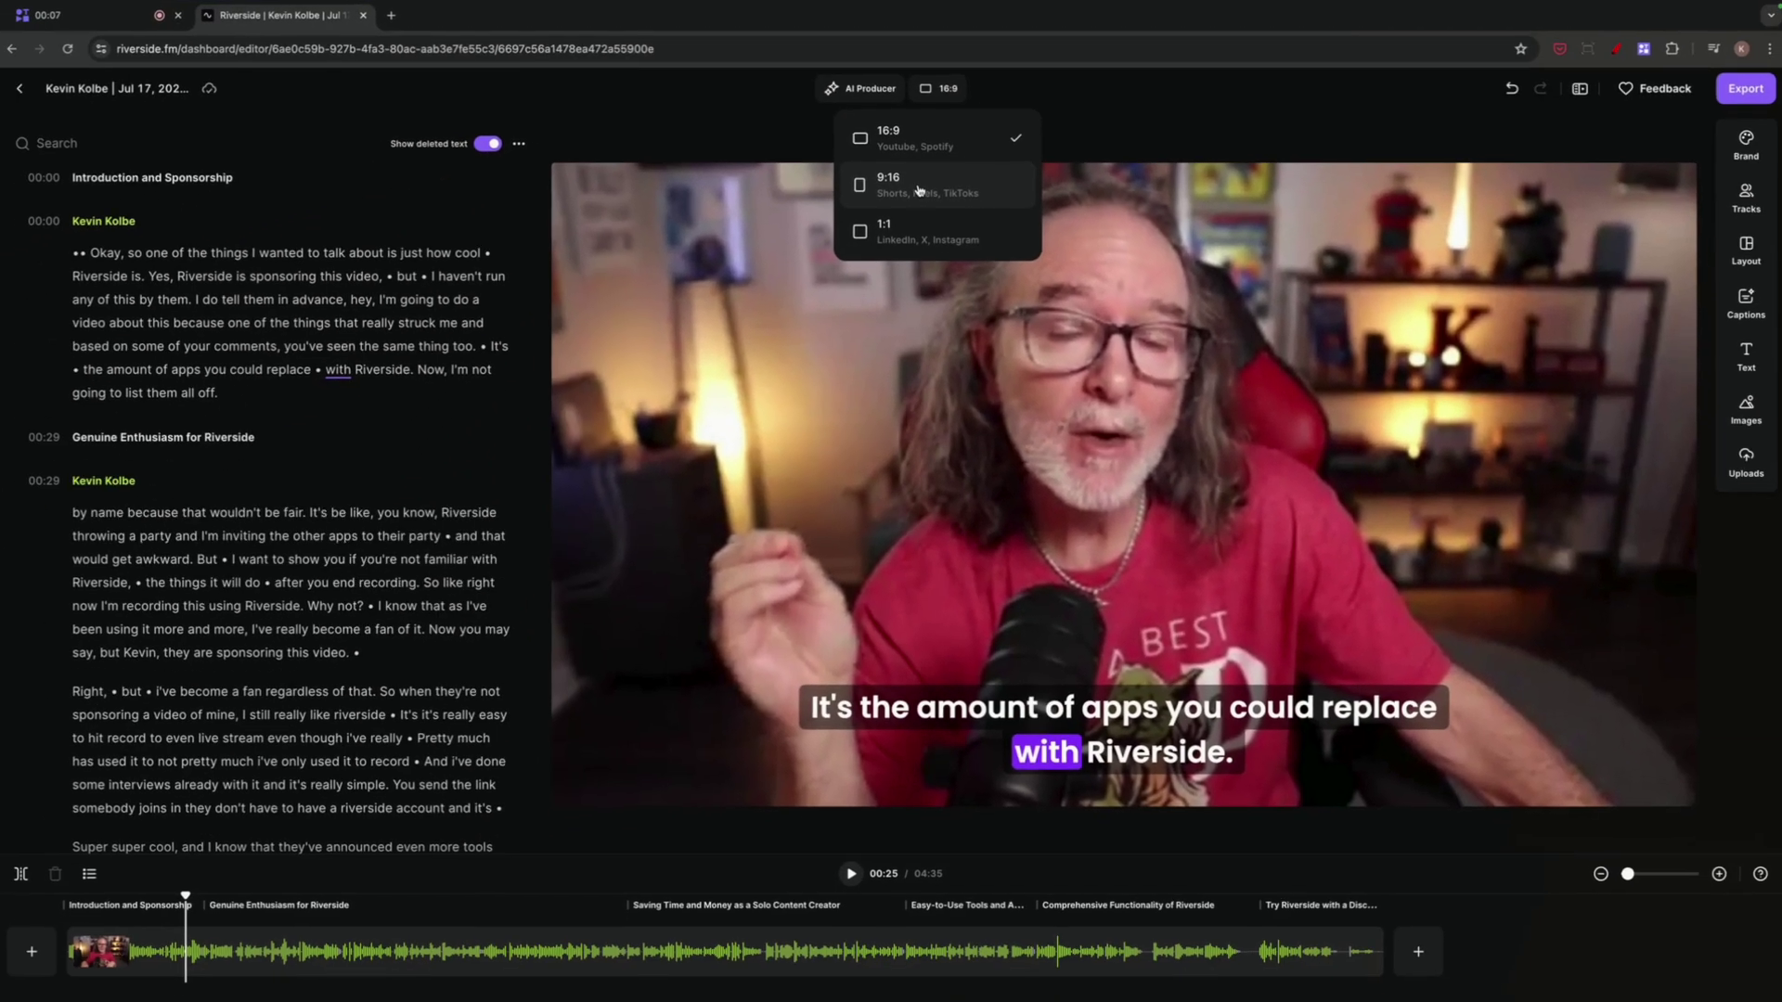
pyautogui.click(928, 318)
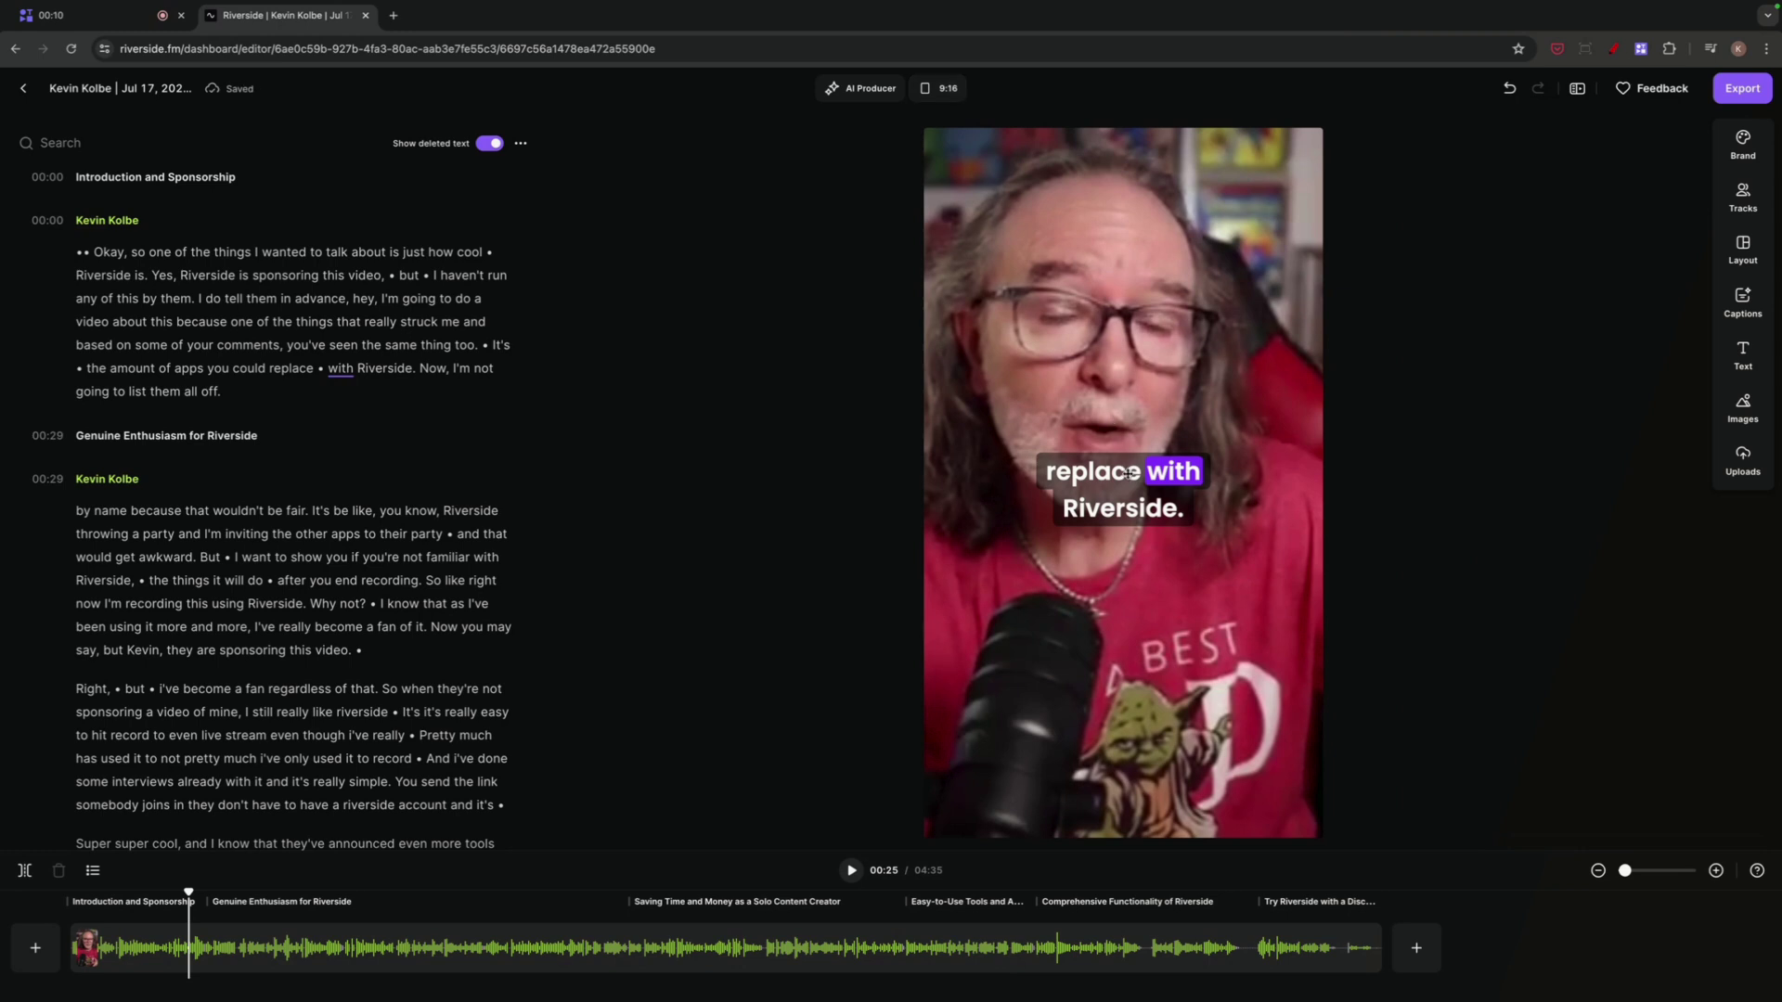
pyautogui.moveTo(1123, 489); pyautogui.dragTo(1125, 730)
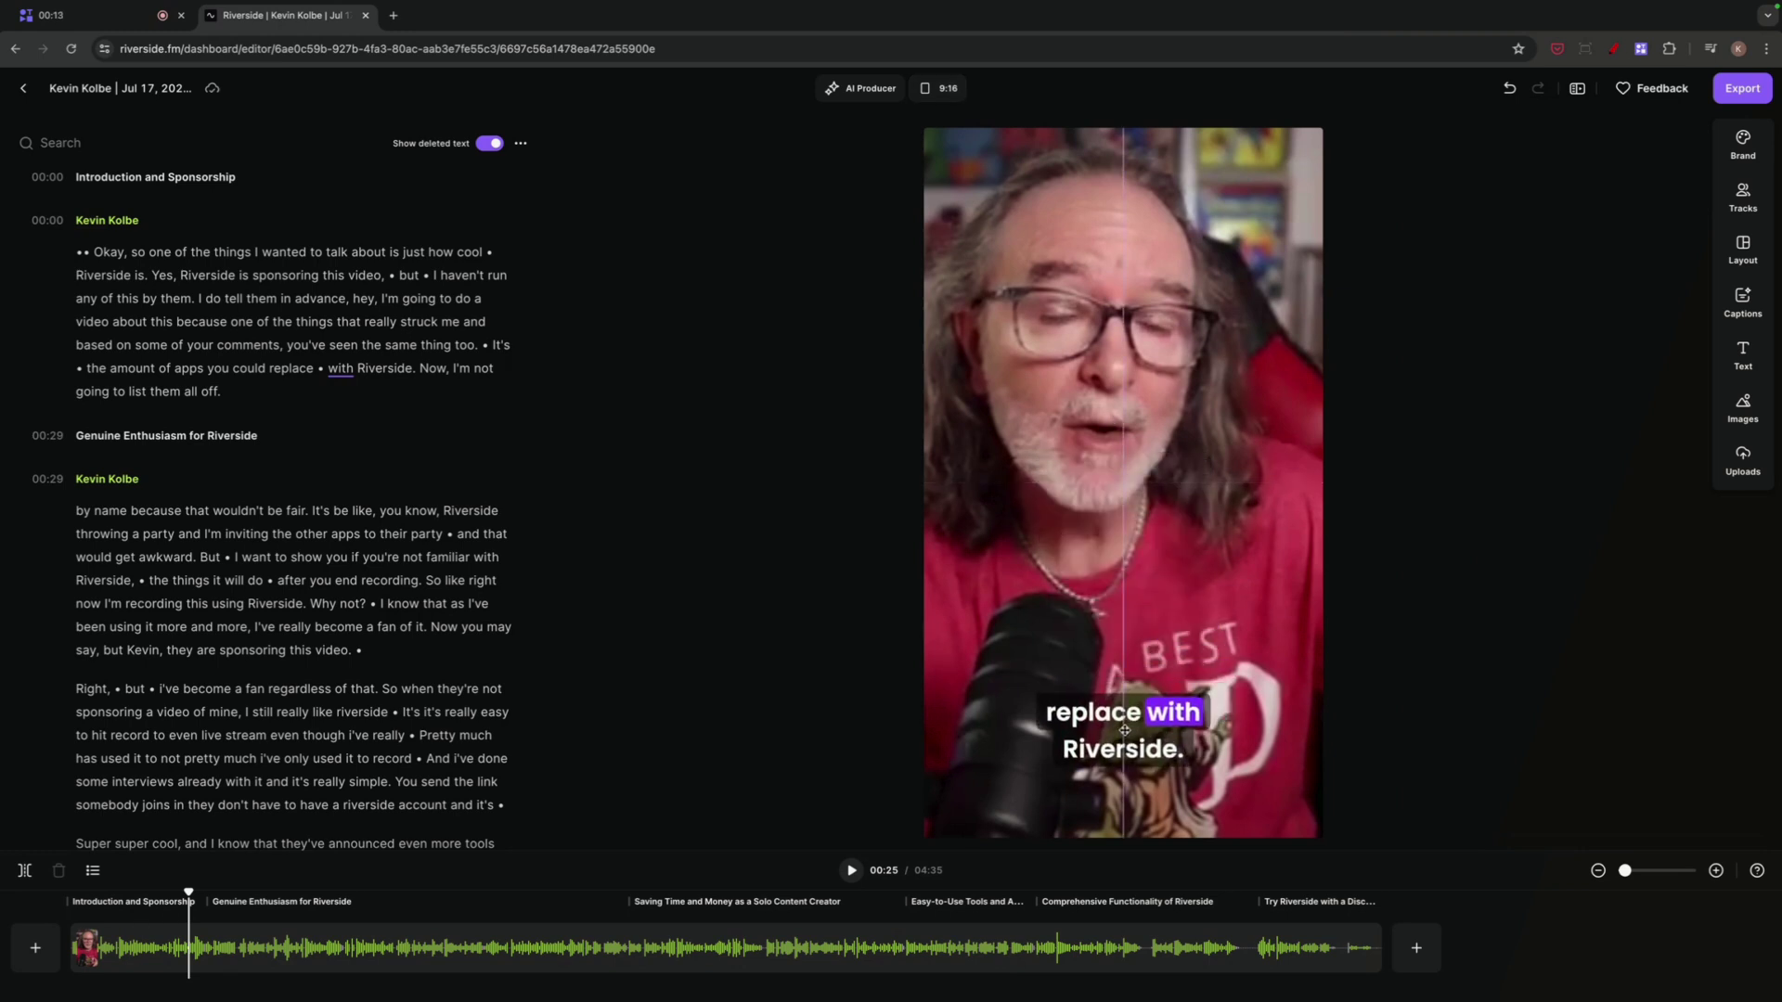
pyautogui.click(950, 90)
pyautogui.click(943, 239)
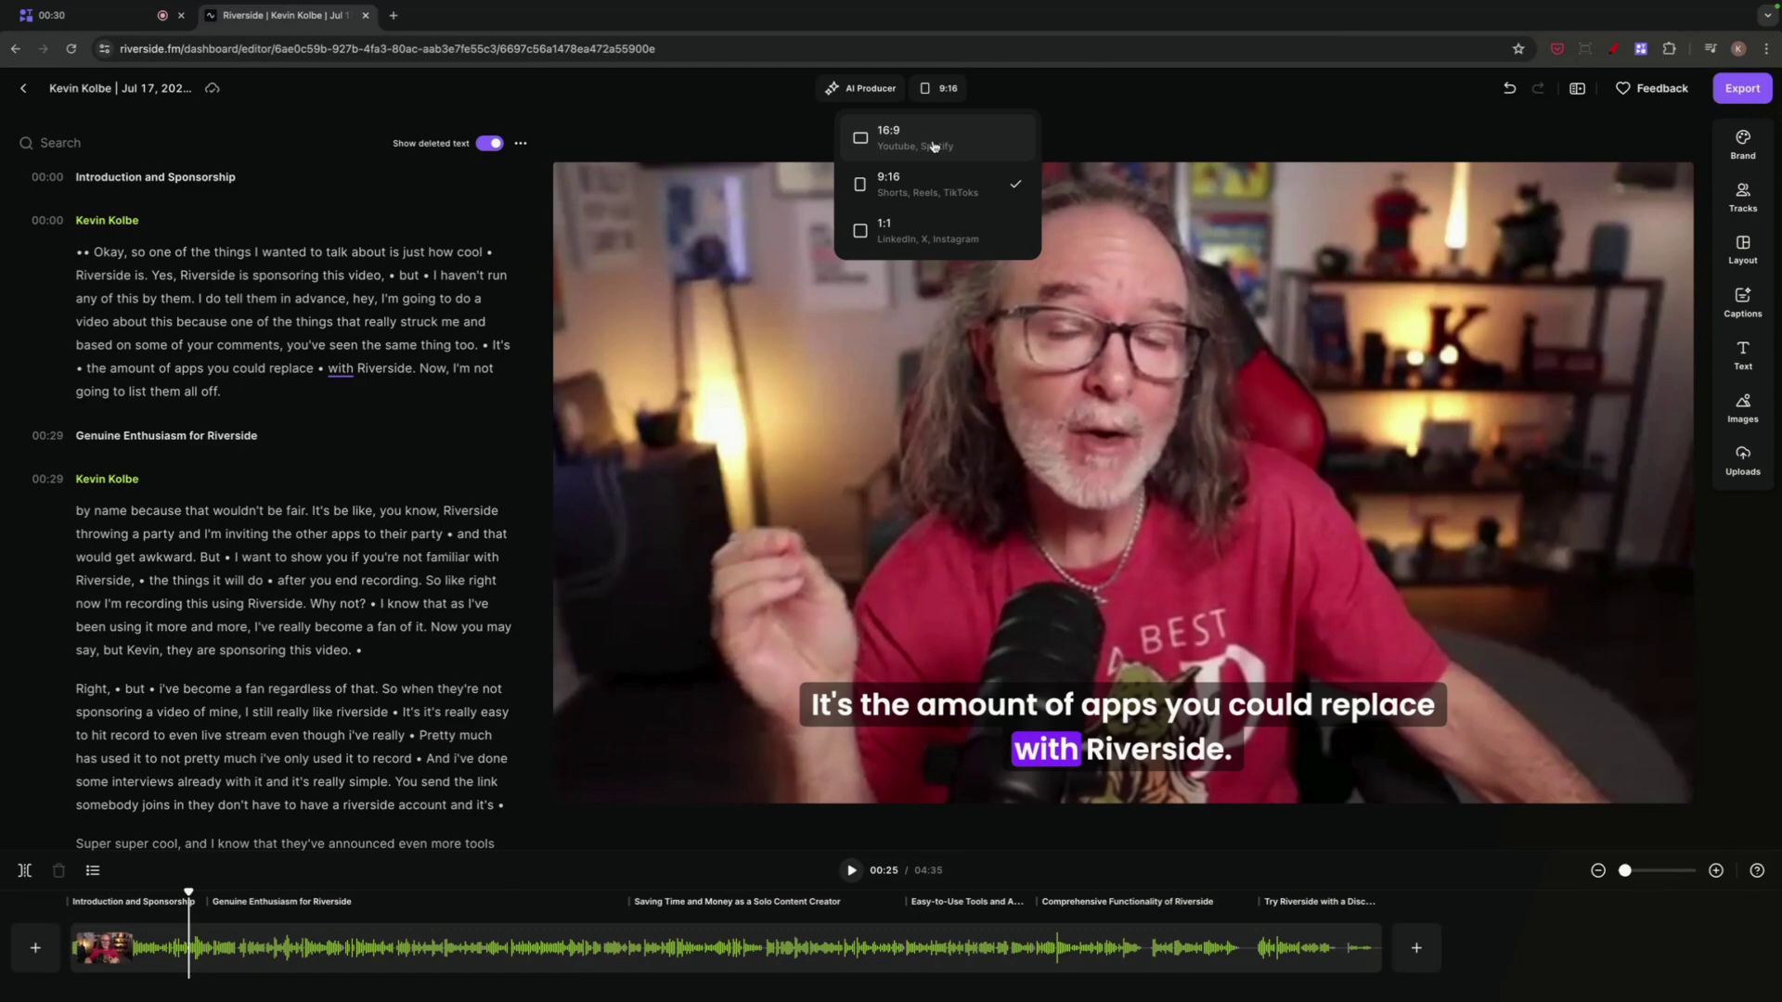
pyautogui.click(934, 141)
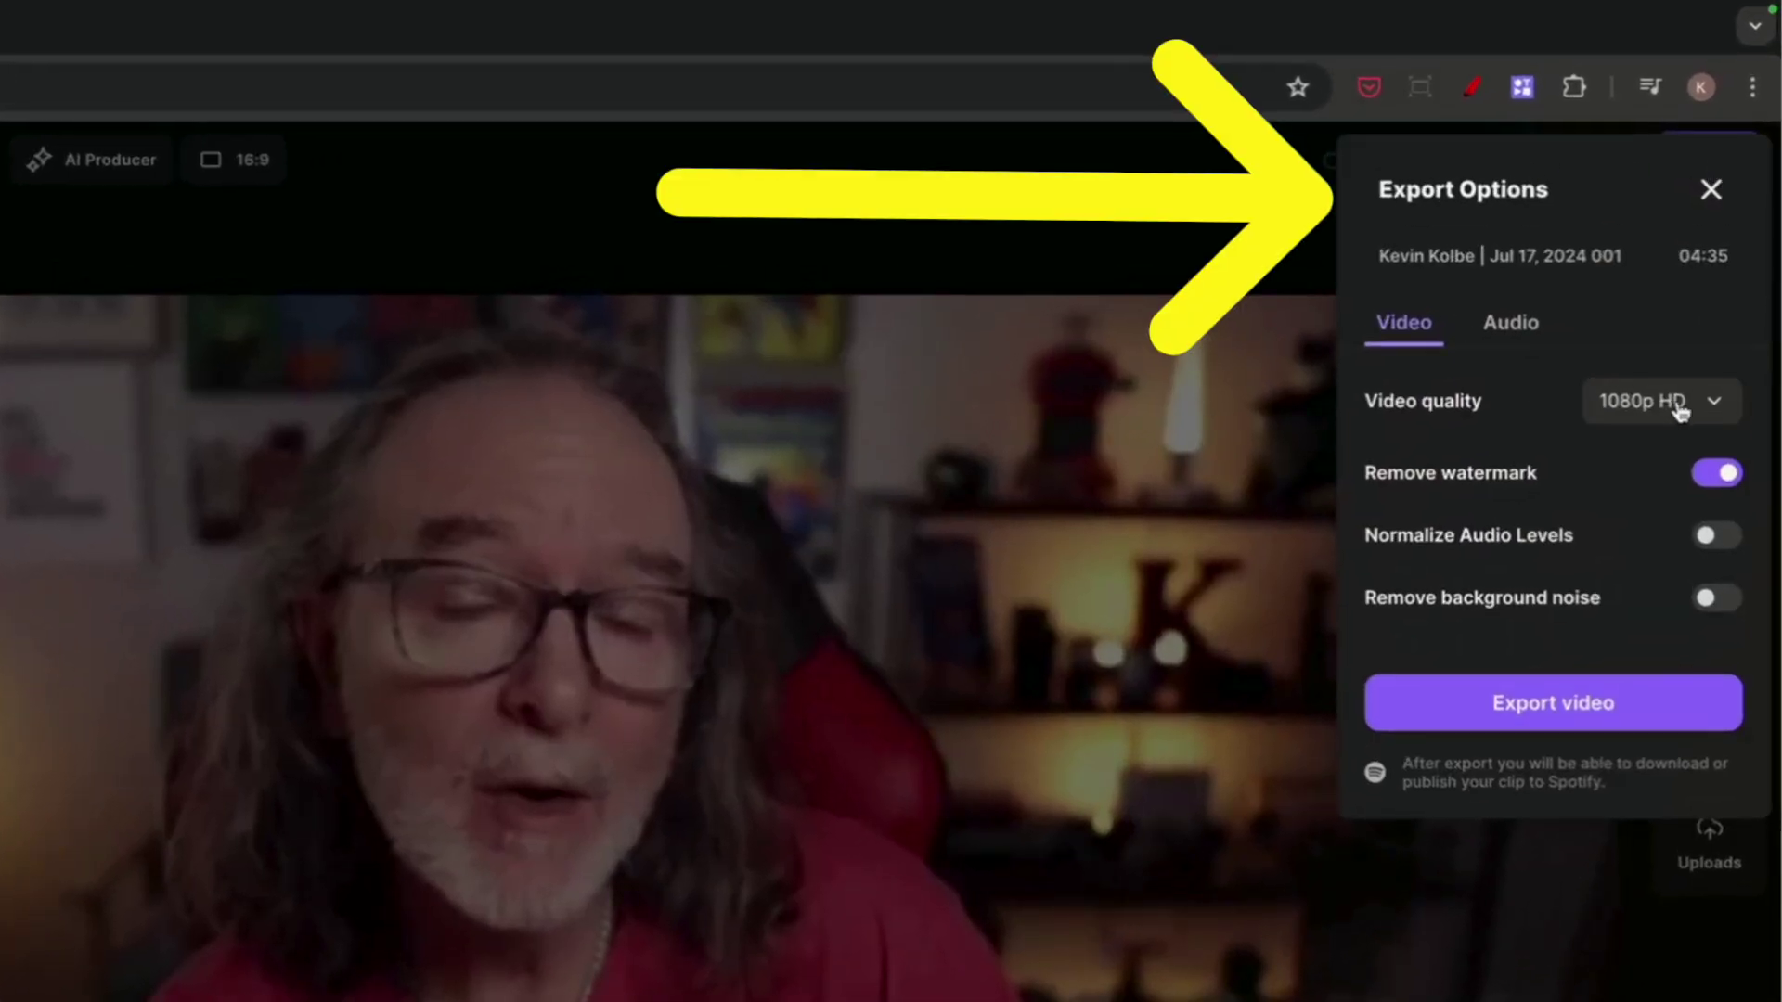
# - Review the export video quality options and keep 1080p HD selected
pyautogui.click(1714, 401)
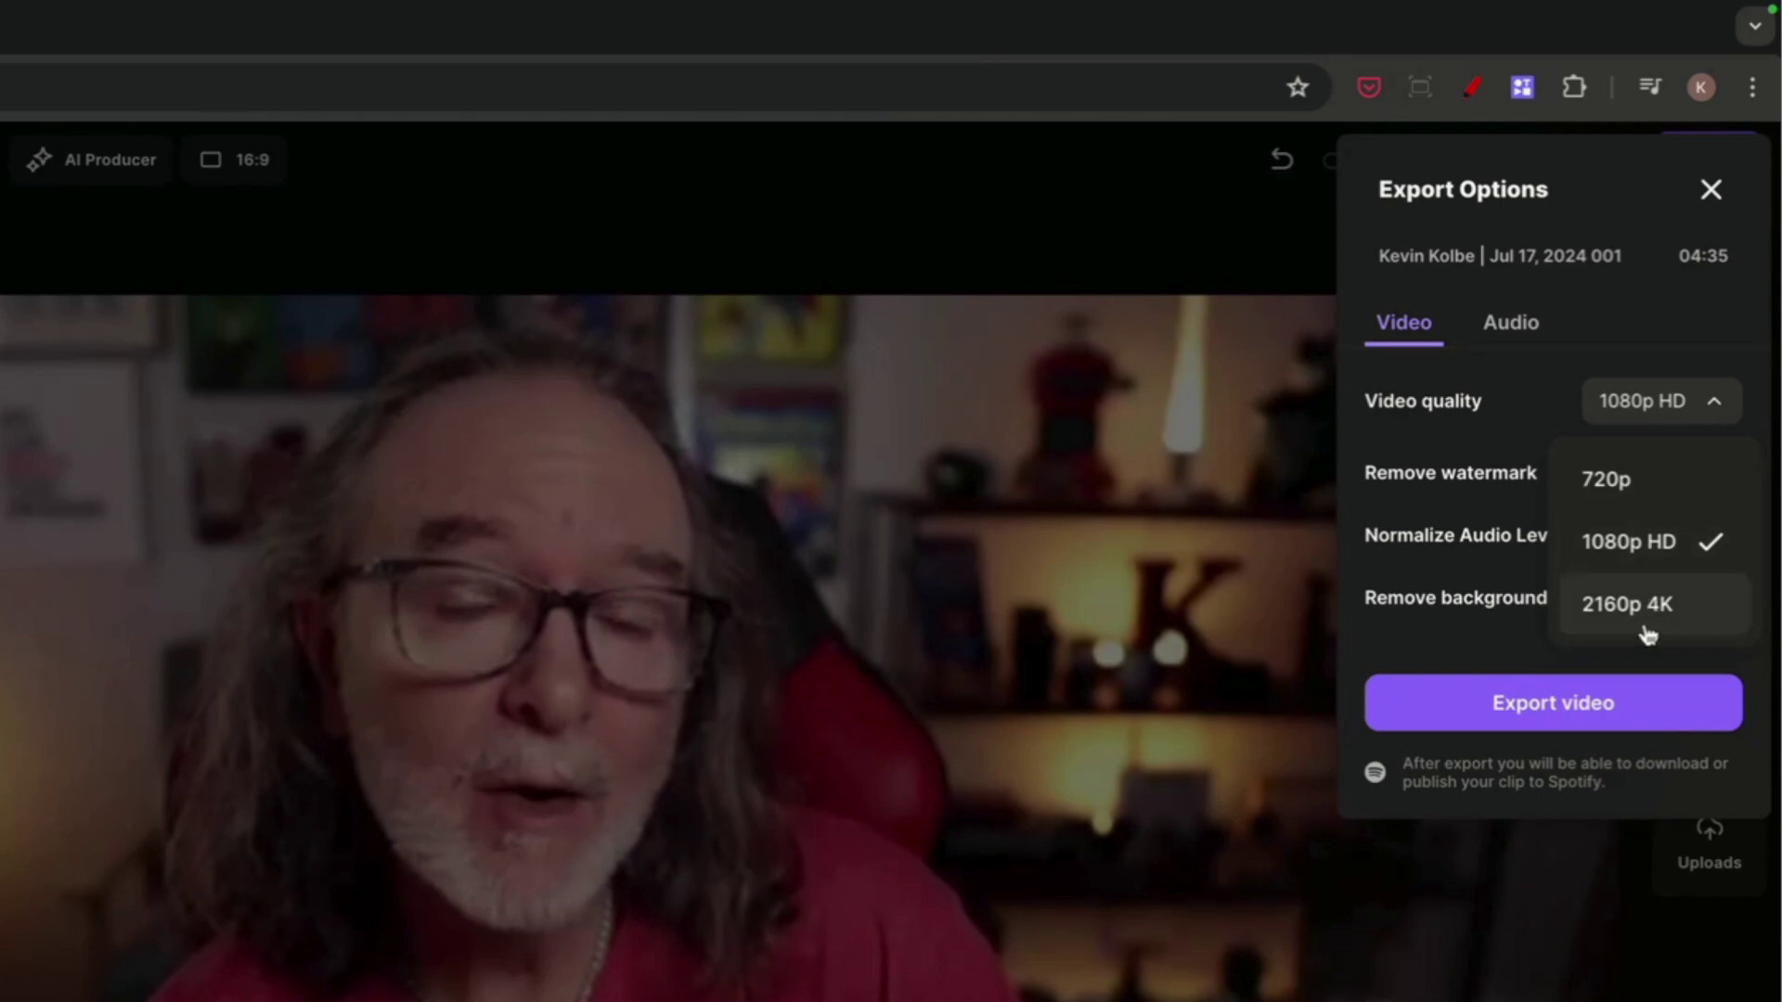
pyautogui.click(1658, 328)
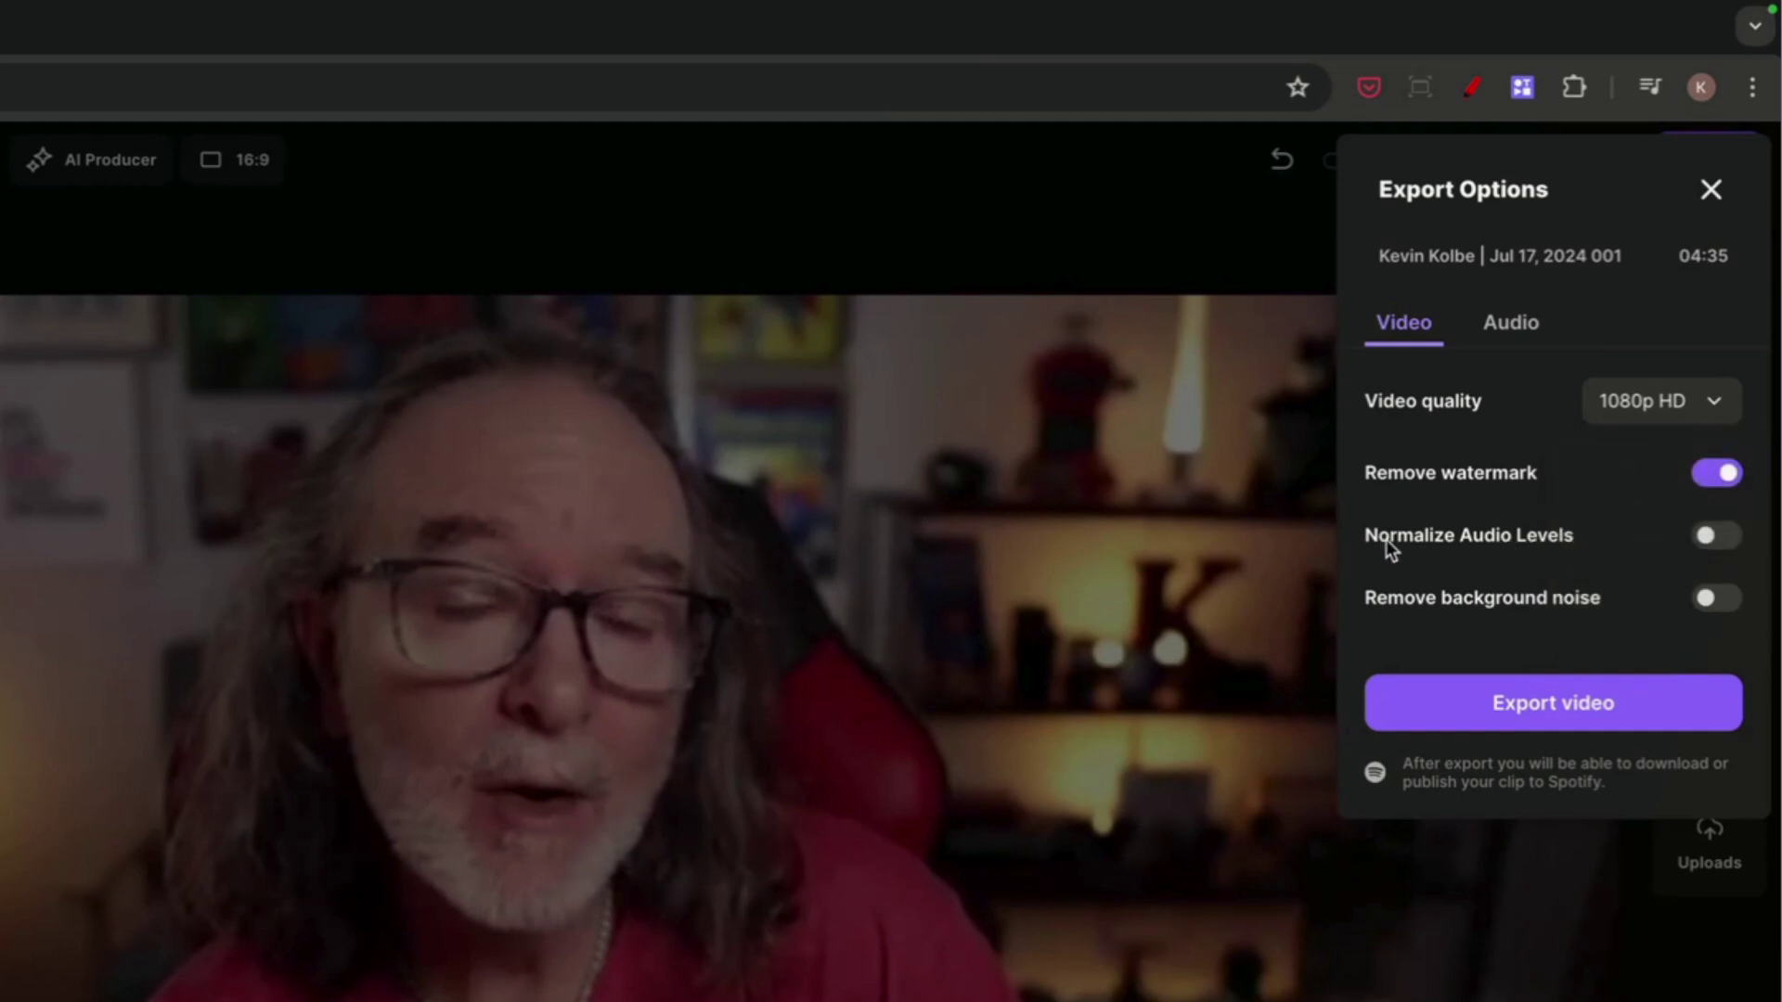